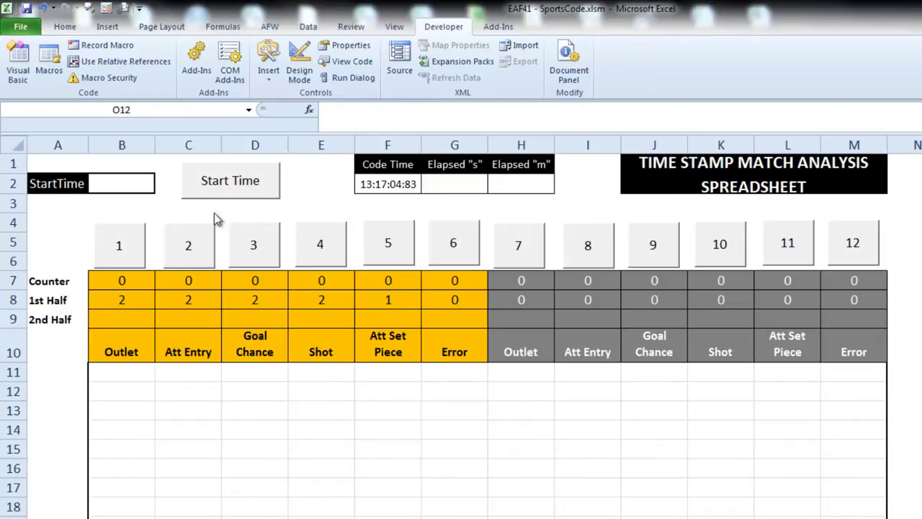
Step: Stamp StartTime (13:22:33:58) and log orange Error, Att Set Piece, Shot, Goal Chance events plus a grey Outlet
click(192, 180)
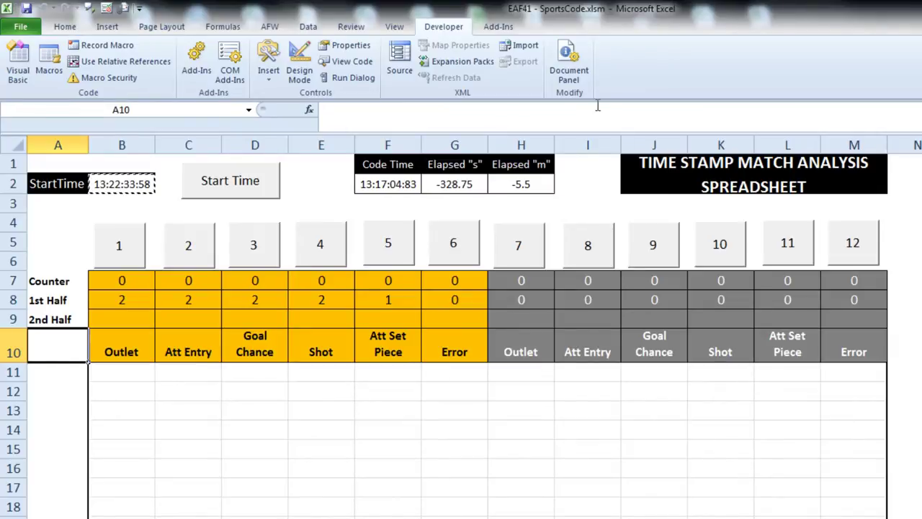
click(451, 252)
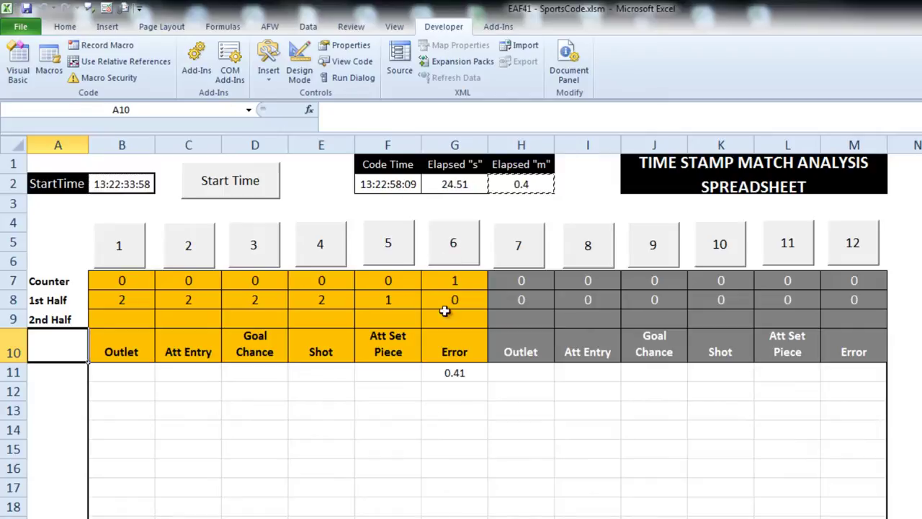
click(383, 249)
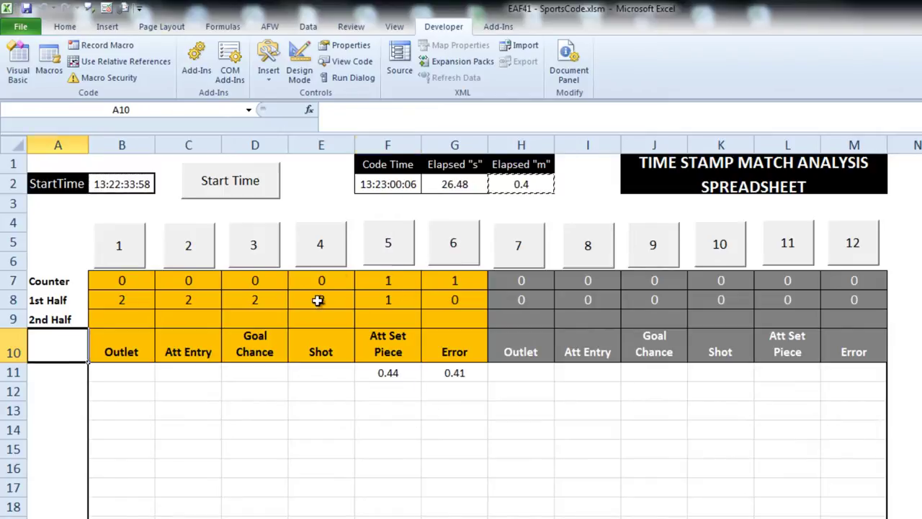
click(310, 250)
click(256, 251)
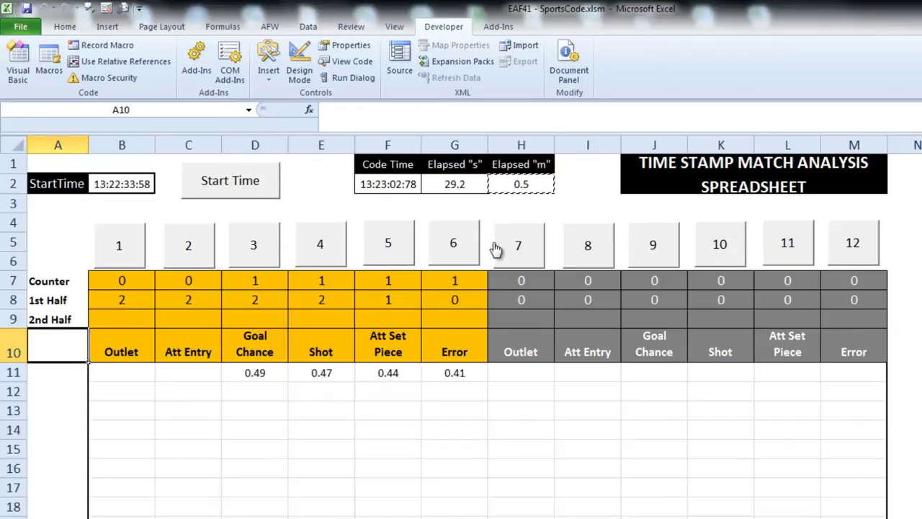
click(515, 249)
Step: Log grey Goal Chance and Shot events, then orange Att Set Piece, Shot, Goal Chance, Att Entry and Outlet events
click(663, 260)
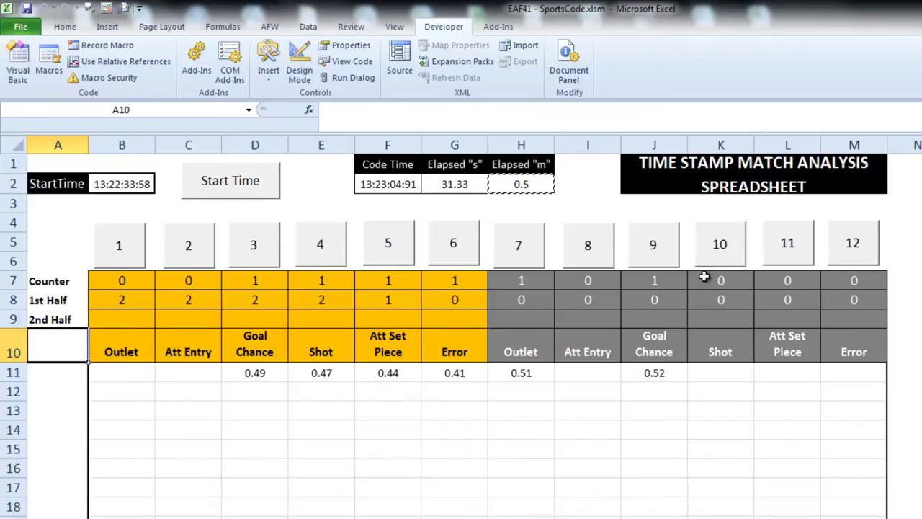
click(729, 253)
click(371, 251)
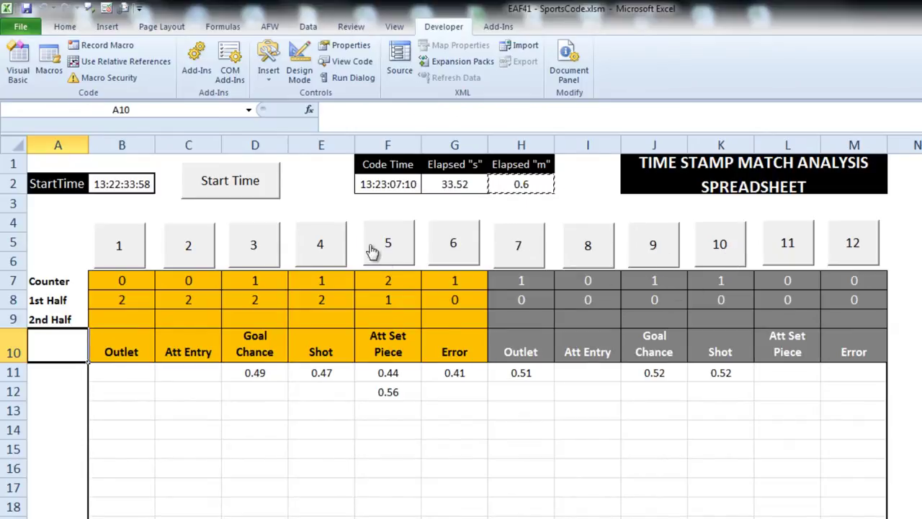
click(328, 249)
click(244, 256)
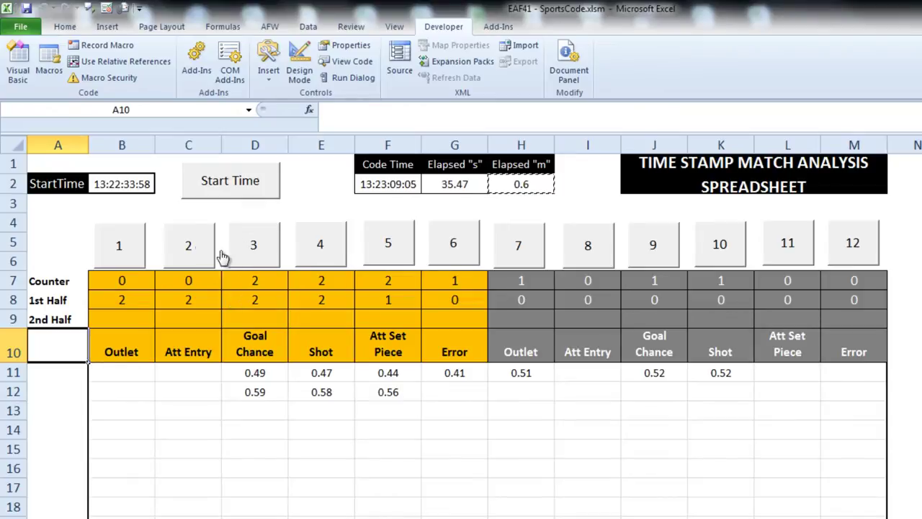
click(191, 246)
click(121, 254)
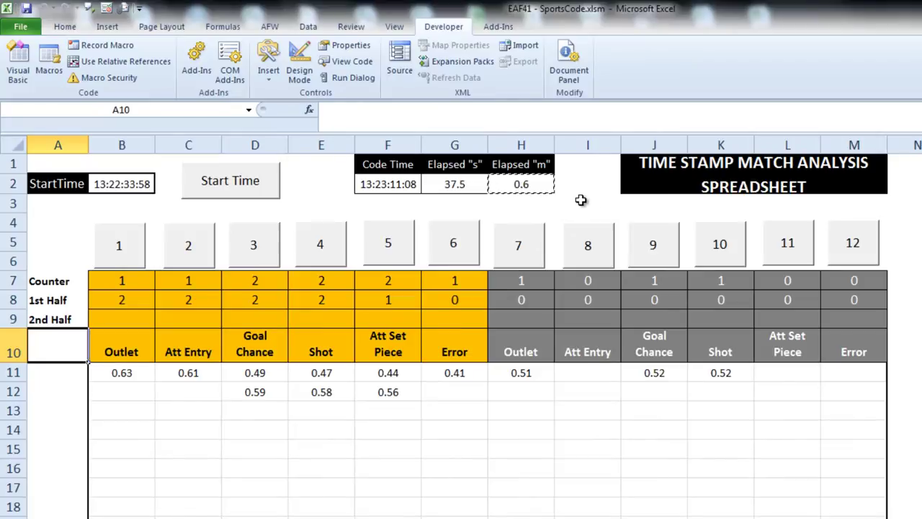
Step: Cancel the pending copy, check the Code Time in F2, and log a second grey Outlet time of 1.47
key(Escape)
click(364, 184)
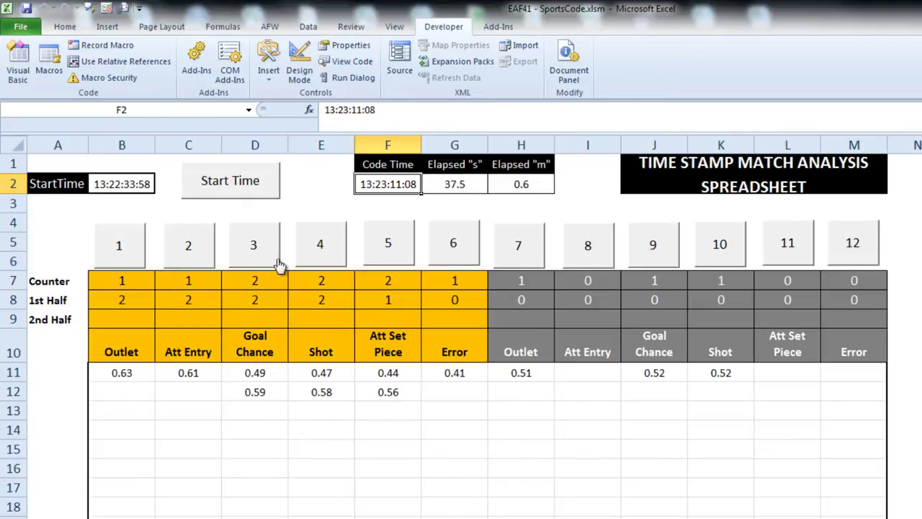
click(524, 254)
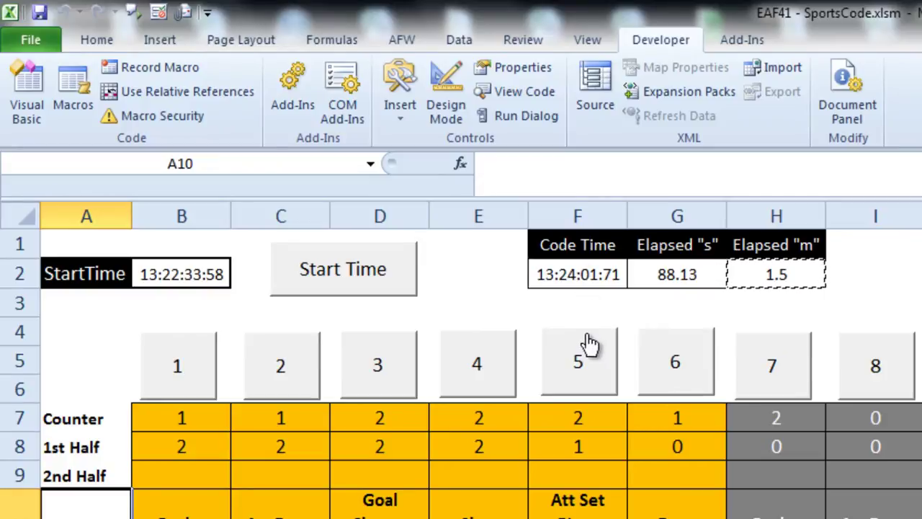
Step: Inspect the IFERROR Elapsed formula in G2, examining its StartTime and Code Time parts without changing it
click(651, 273)
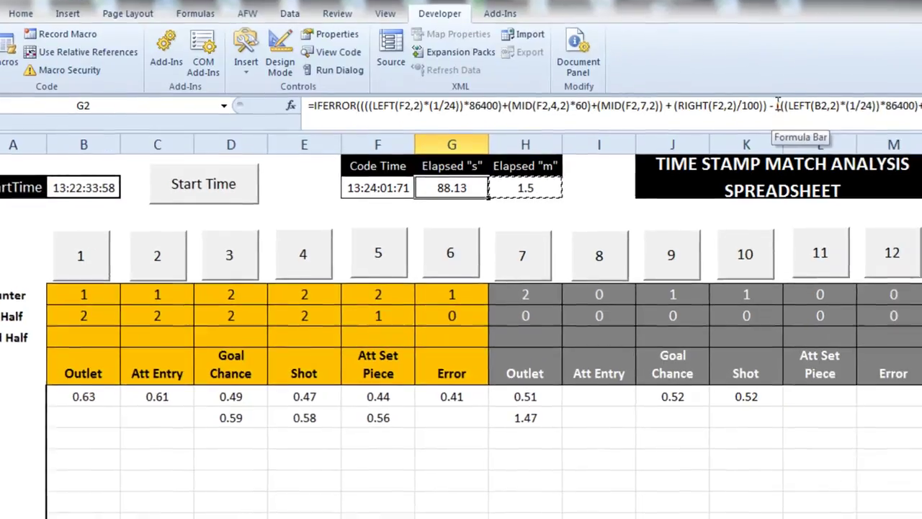
click(847, 109)
drag(600, 94, 620, 237)
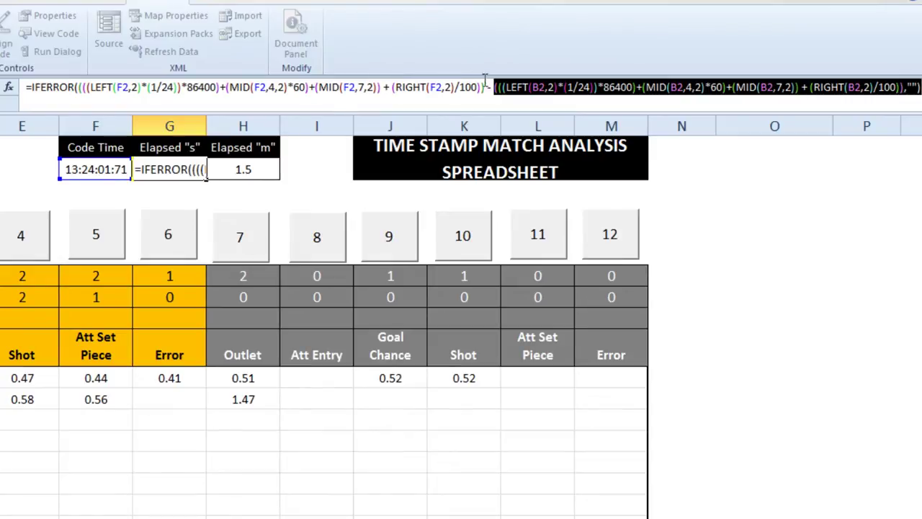
drag(482, 86, 74, 87)
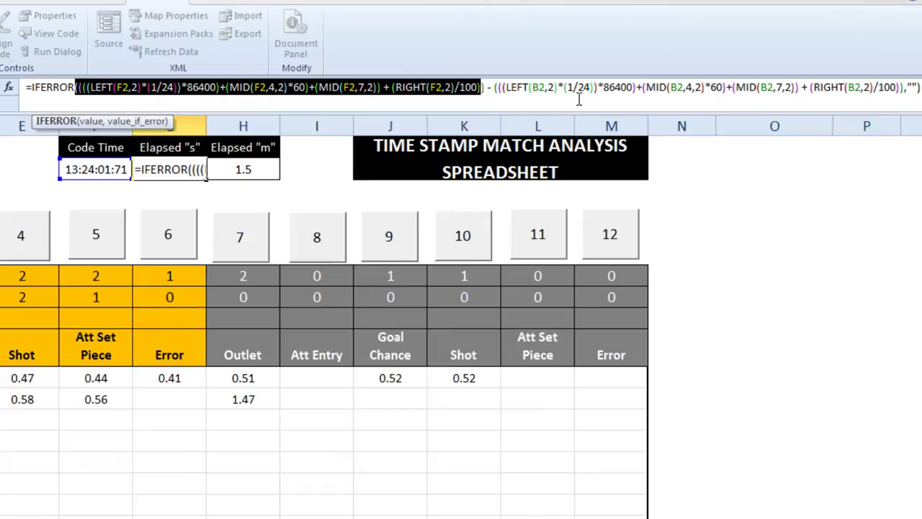
key(Return)
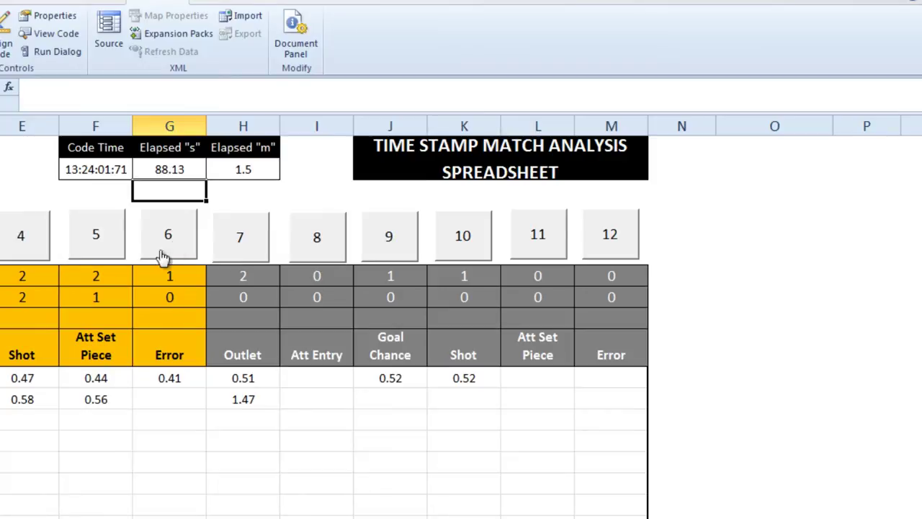
click(271, 171)
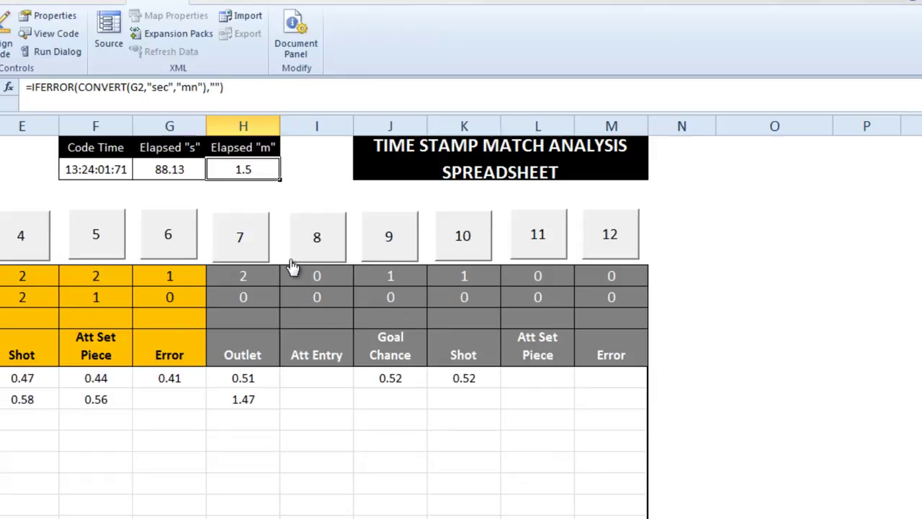
key(Down)
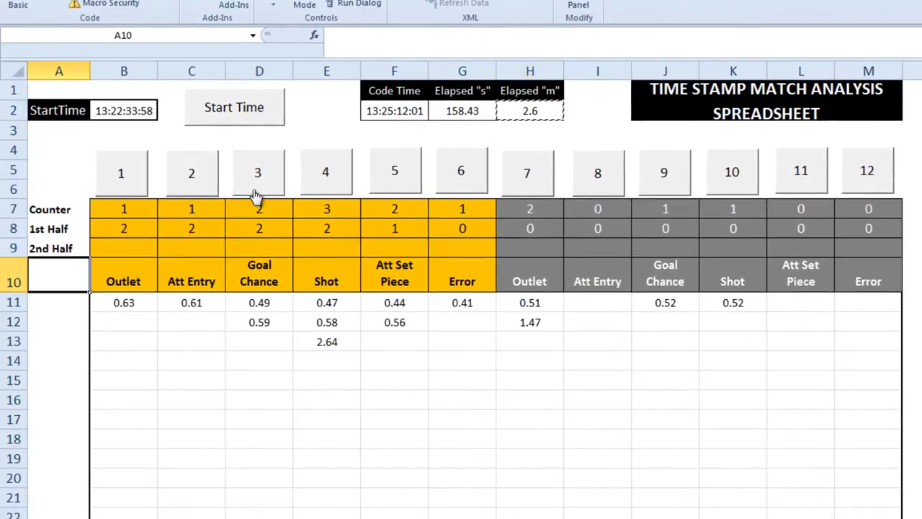
Step: Log one event in each orange and grey column, from orange Goal Chance through grey Error
click(60, 212)
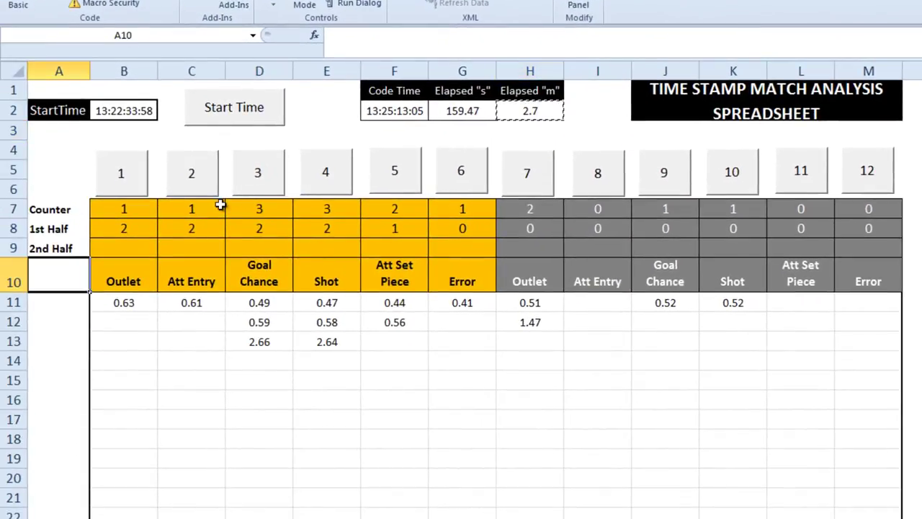
click(192, 186)
click(337, 182)
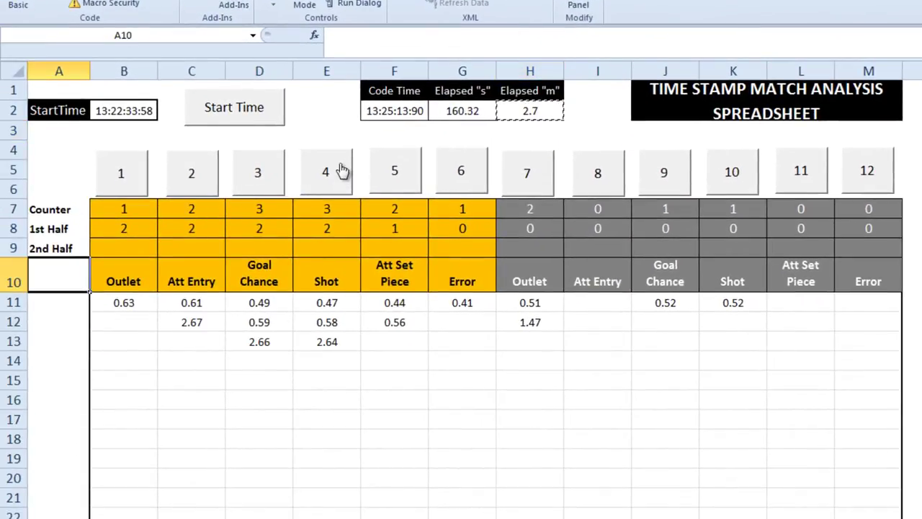
click(387, 173)
click(457, 174)
click(525, 172)
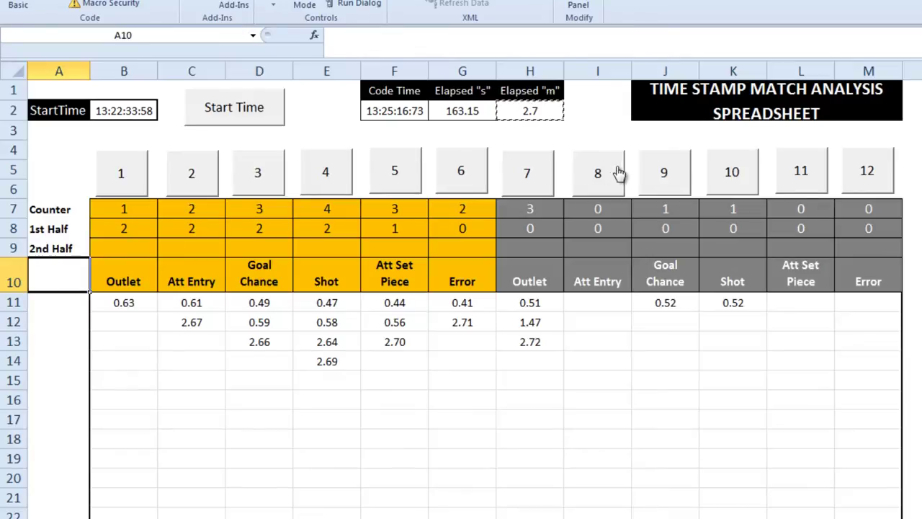
click(620, 173)
click(660, 173)
click(734, 173)
click(805, 173)
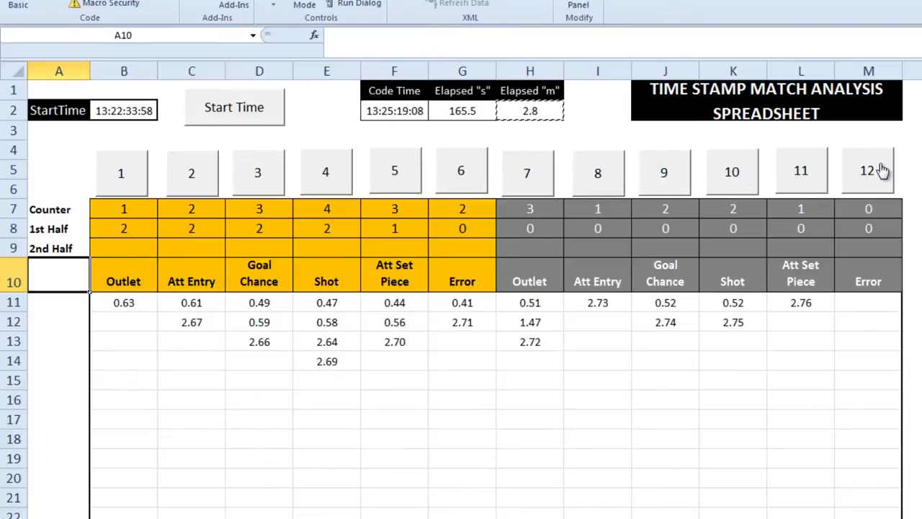
click(881, 172)
Step: Log another orange Error, Att Set Piece, Shot, Goal Chance, Att Entry and Outlet event
click(463, 179)
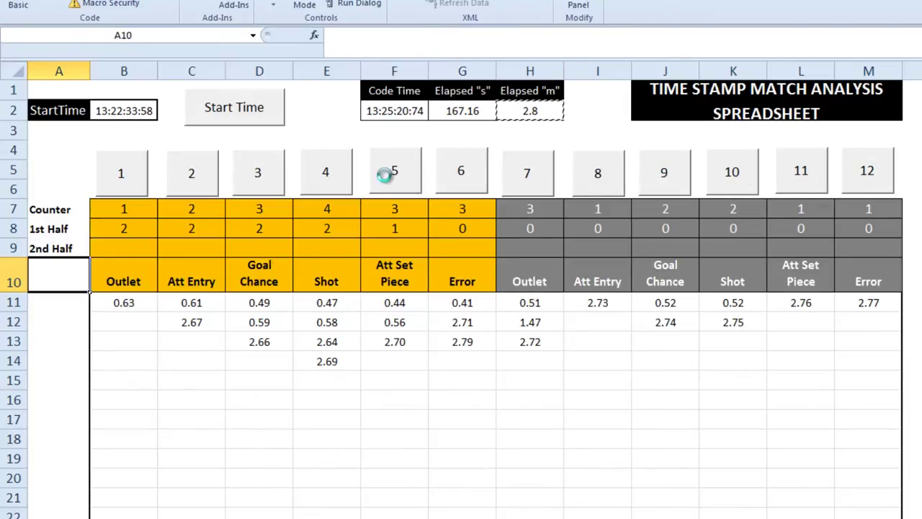
click(385, 174)
click(317, 179)
click(241, 180)
click(185, 180)
click(128, 186)
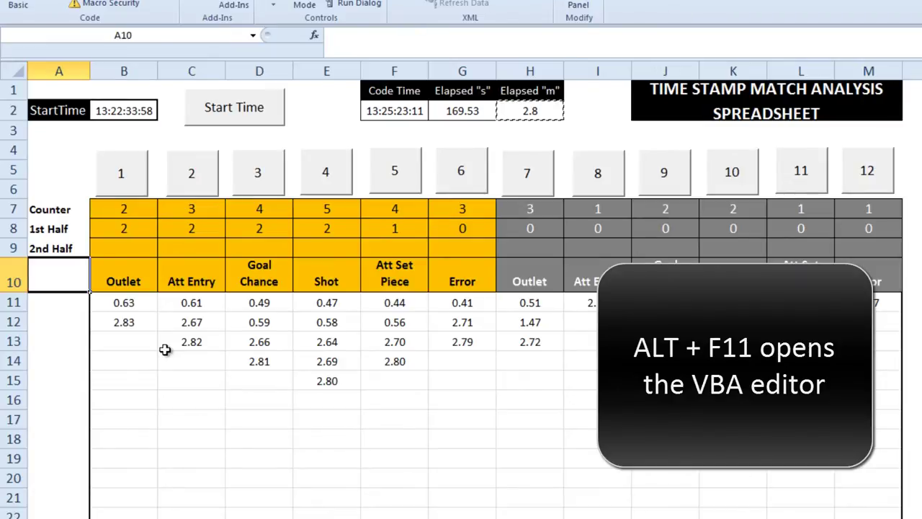
Step: Open the VBA editor with the Project Explorer shown and select the SportsCode project
key(alt+F11)
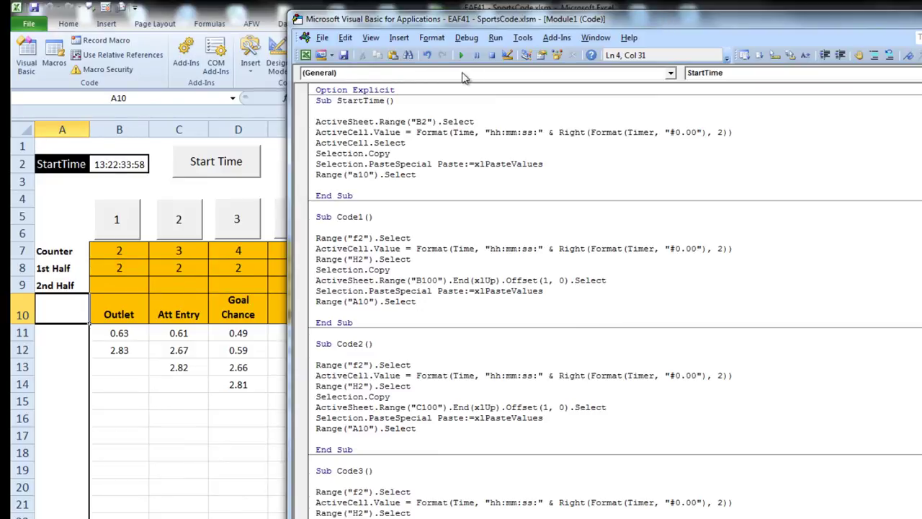
click(370, 37)
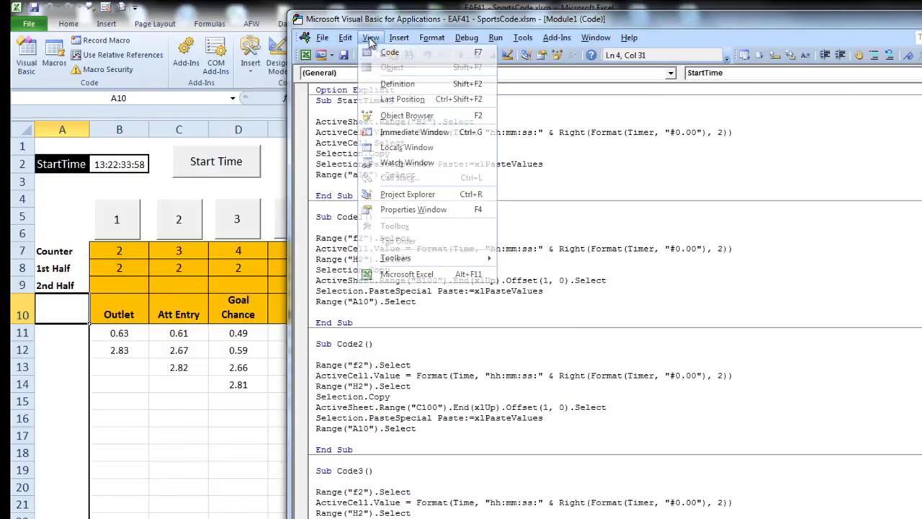
click(451, 194)
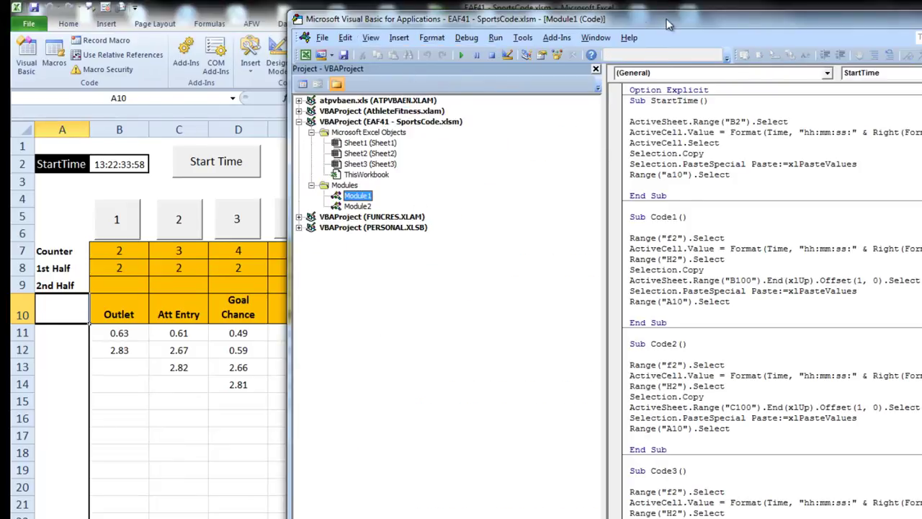
drag(576, 20, 401, 20)
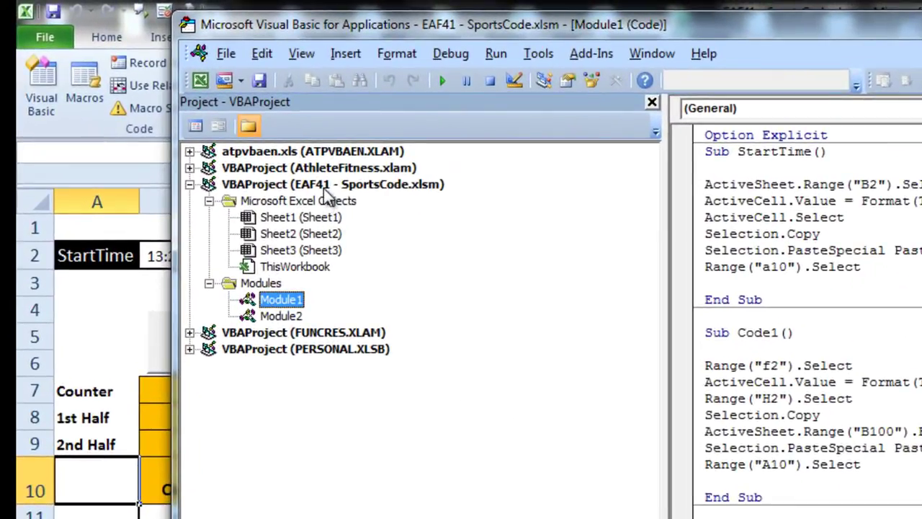
click(329, 187)
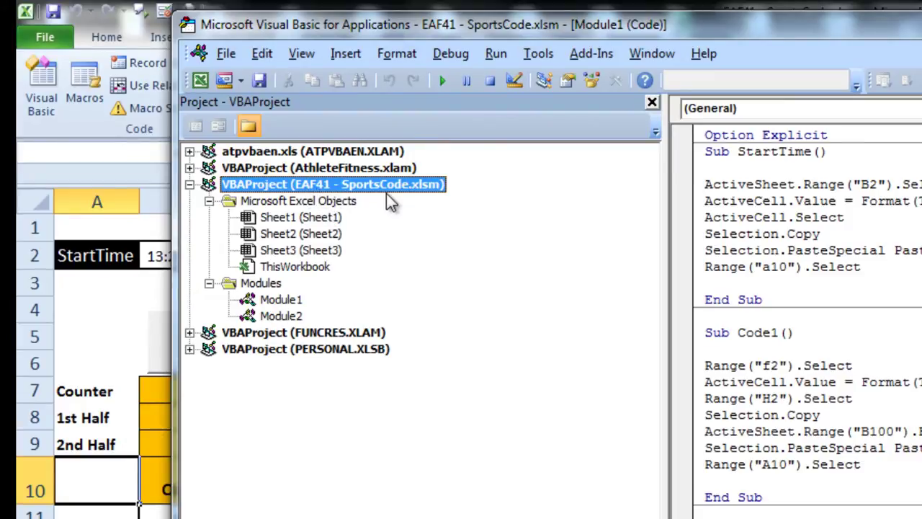
Step: Insert Module3 holding a 'write code here' comment, then display Module1's macros
click(344, 58)
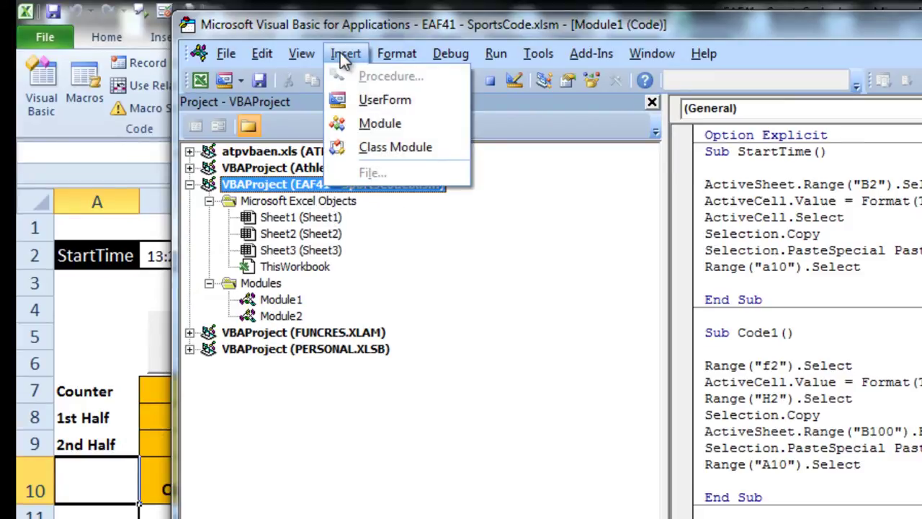
click(377, 124)
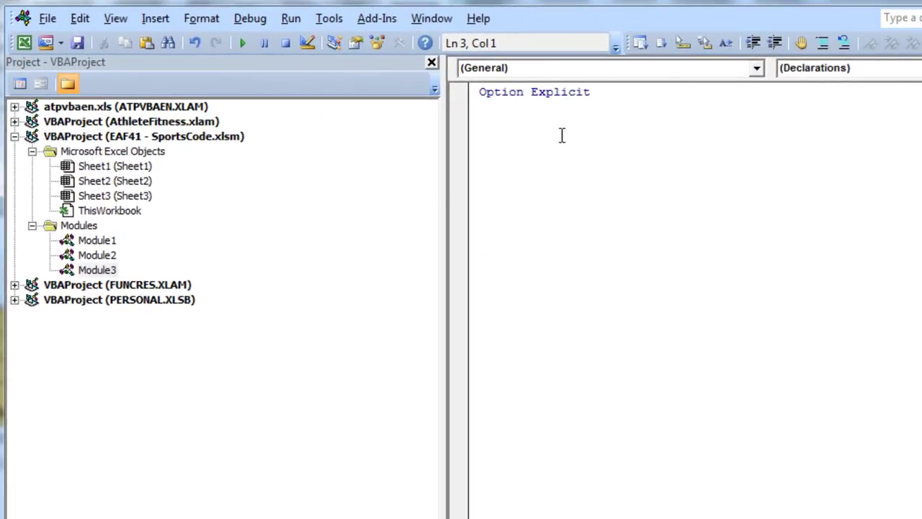
text('write code here)
key(Return)
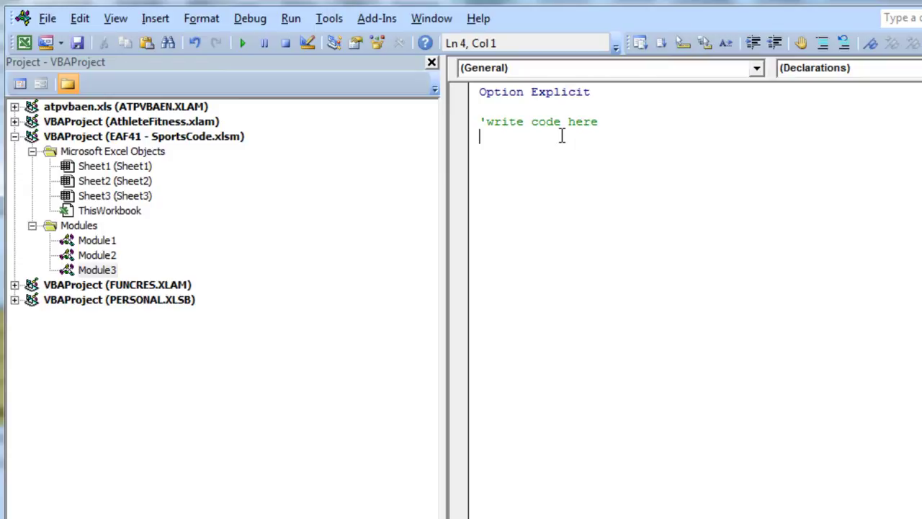
double_click(92, 243)
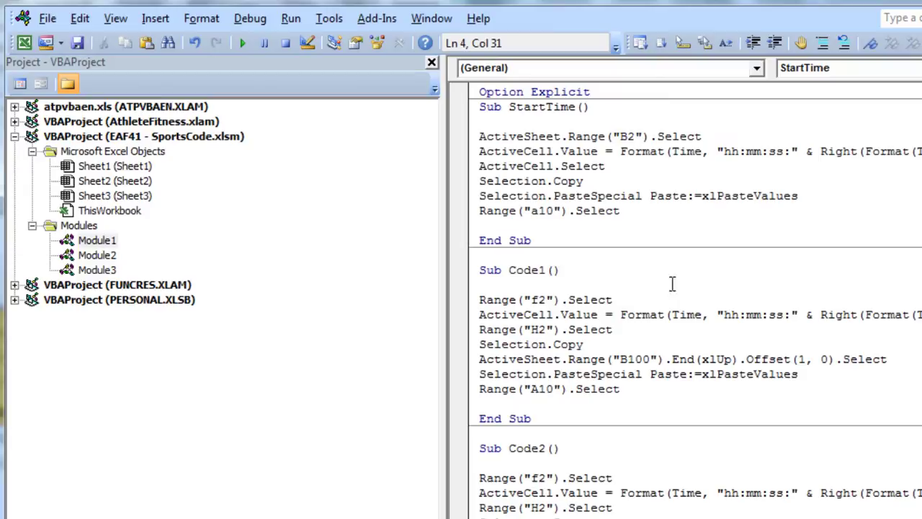
click(432, 63)
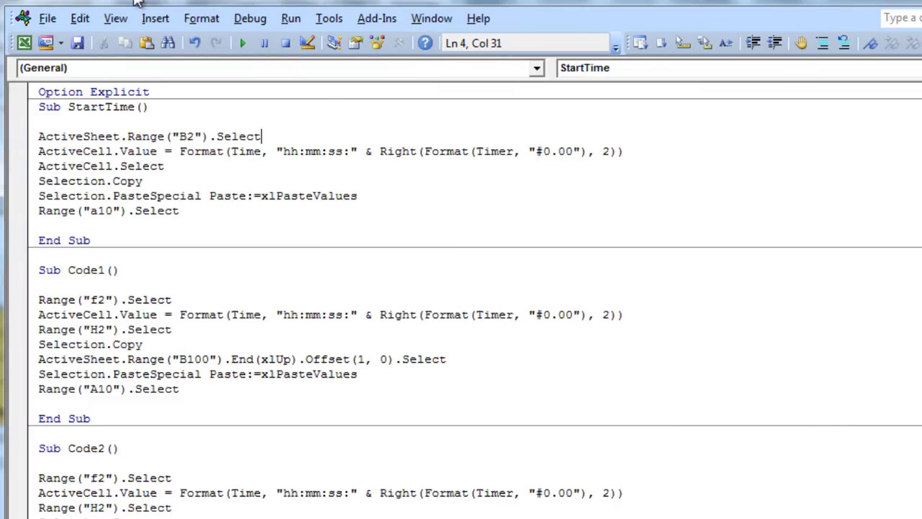
drag(231, 2, 387, 7)
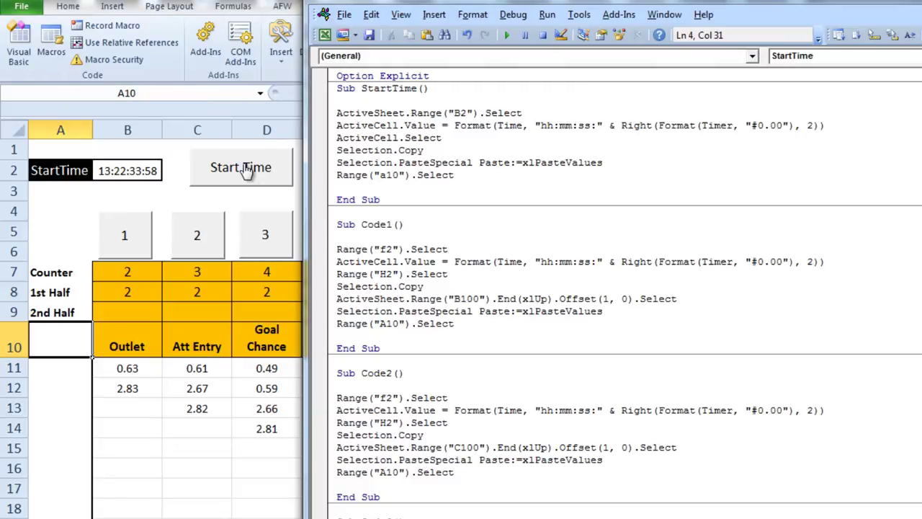
drag(476, 178, 329, 111)
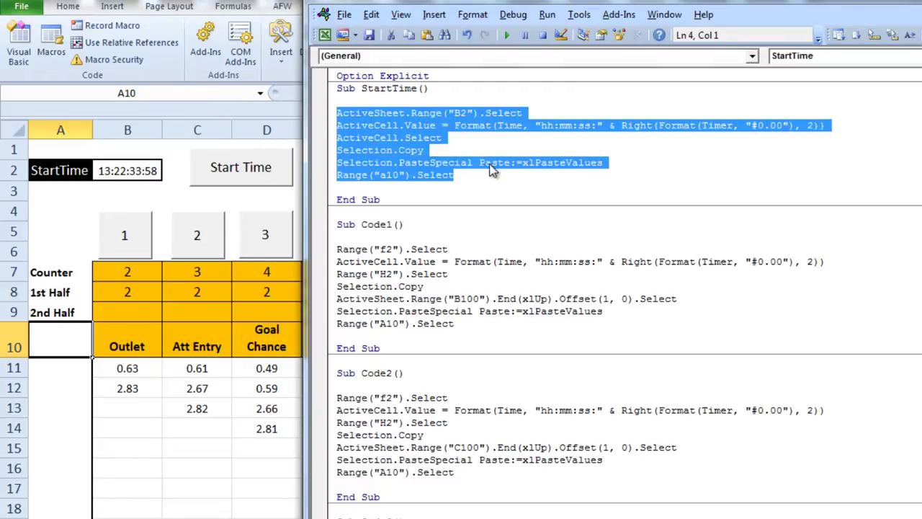
click(477, 176)
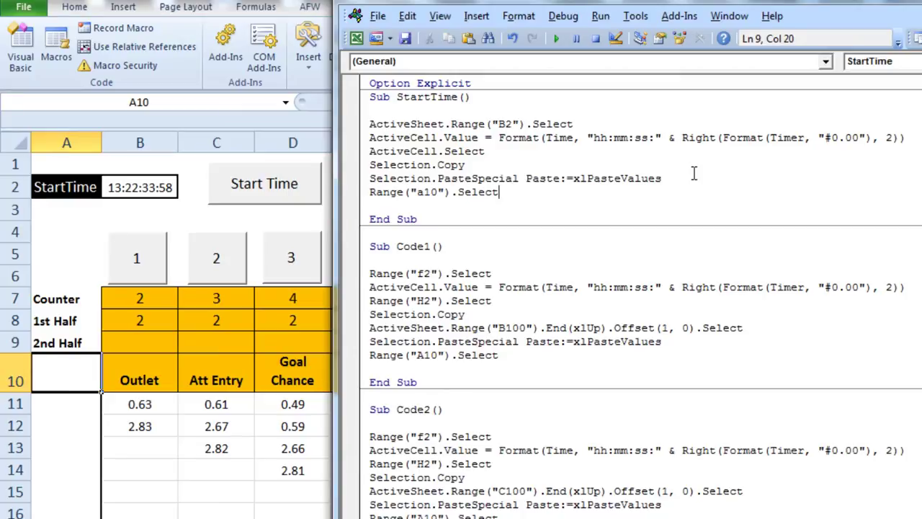
drag(661, 178, 353, 152)
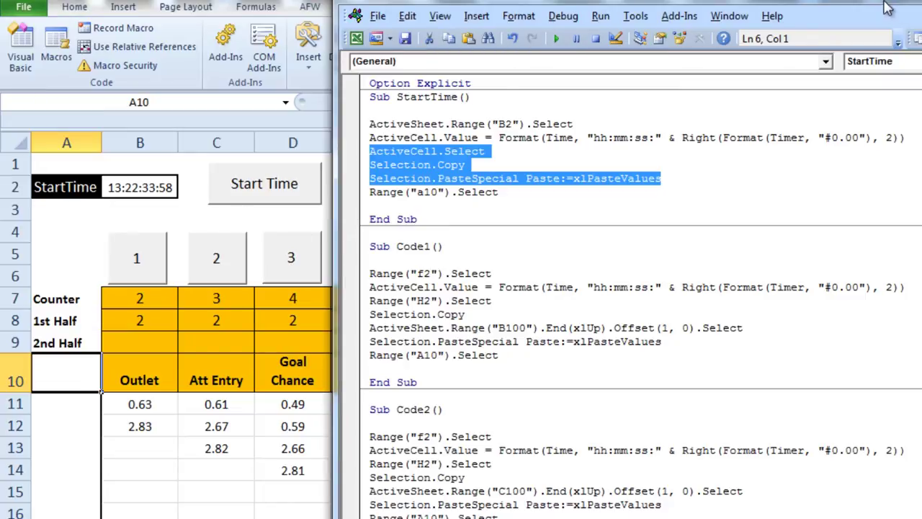
drag(888, 2, 700, 356)
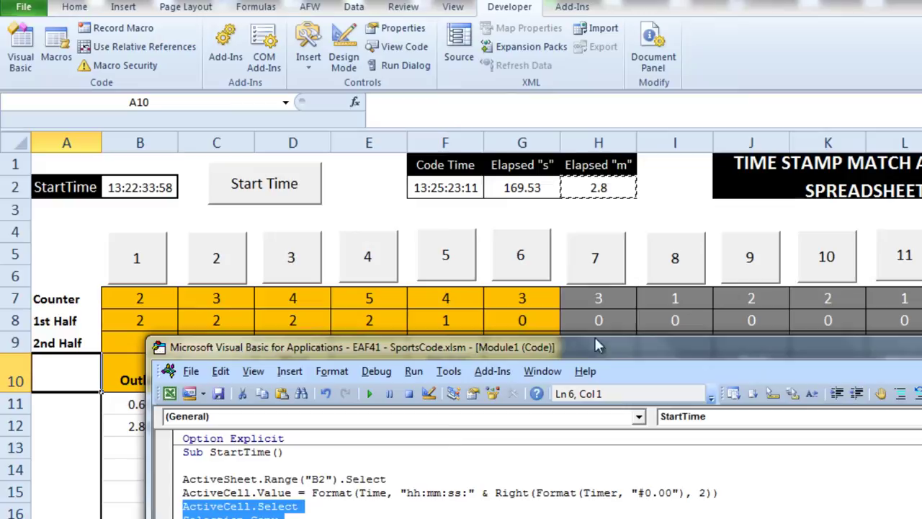
drag(605, 340, 782, 11)
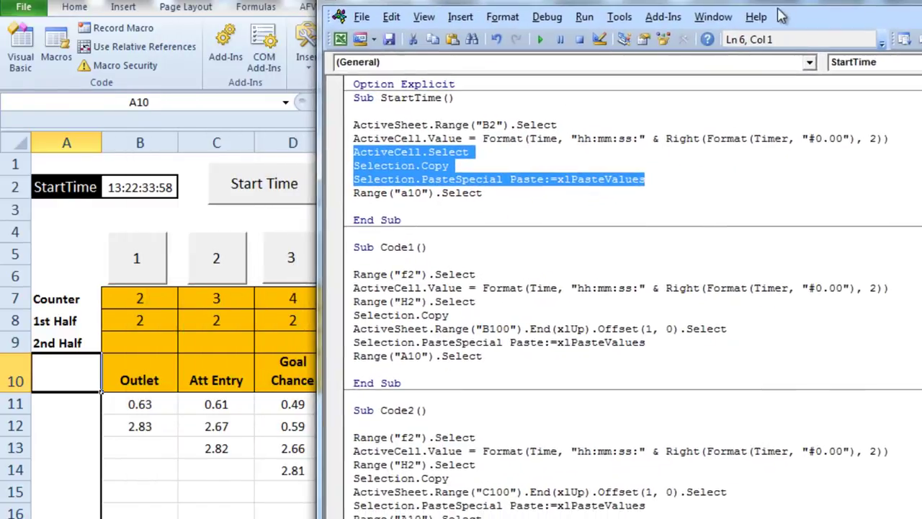
Step: Place the cursor in the Code1 macro and move the VBA editor window aside to reveal the sheet
click(439, 380)
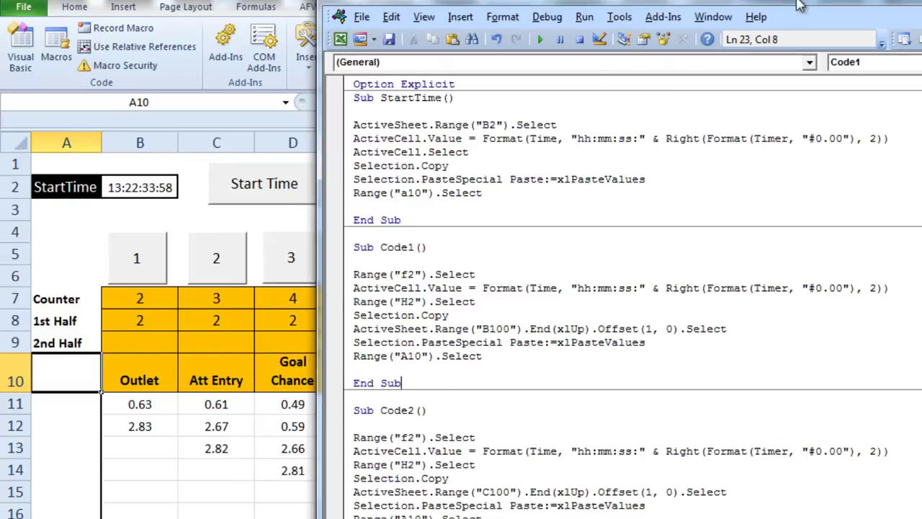
drag(800, 6, 695, 74)
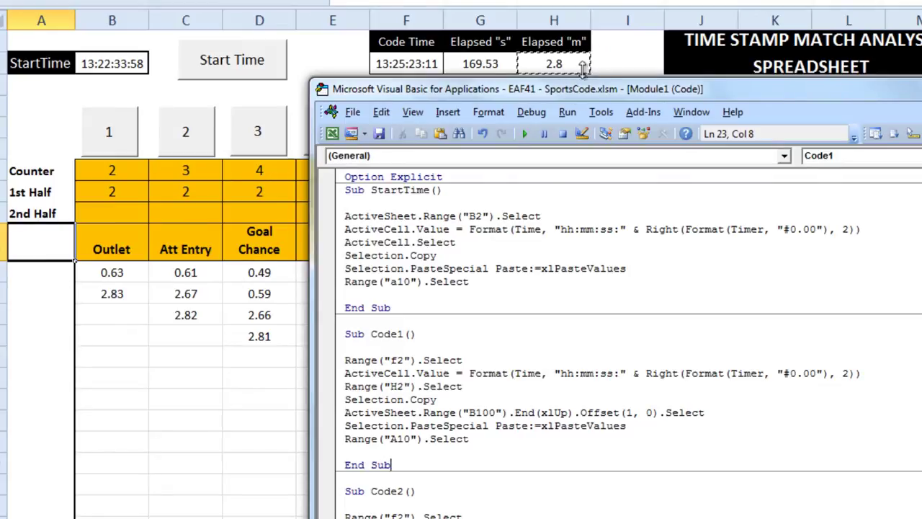
drag(646, 87, 630, 94)
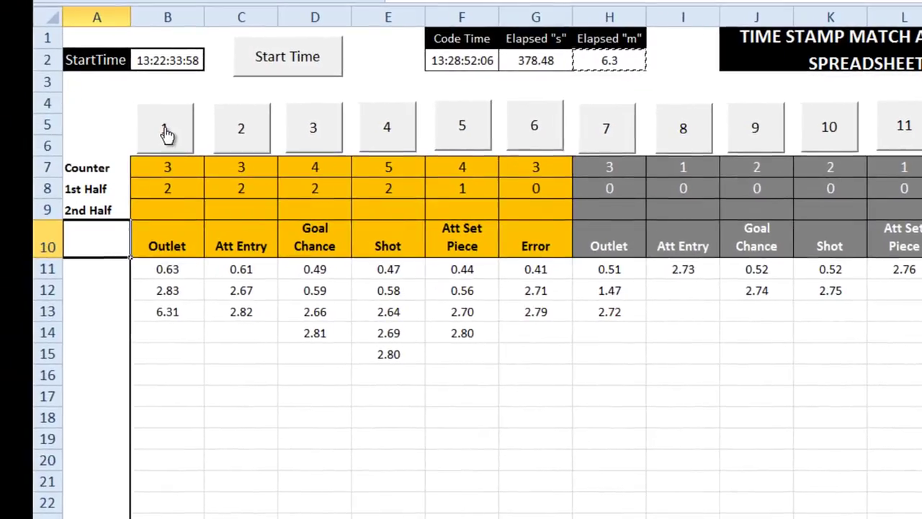
Step: Log four more Outlet times (6.34, 6.37, 6.39, 6.41) in B14:B17
click(112, 137)
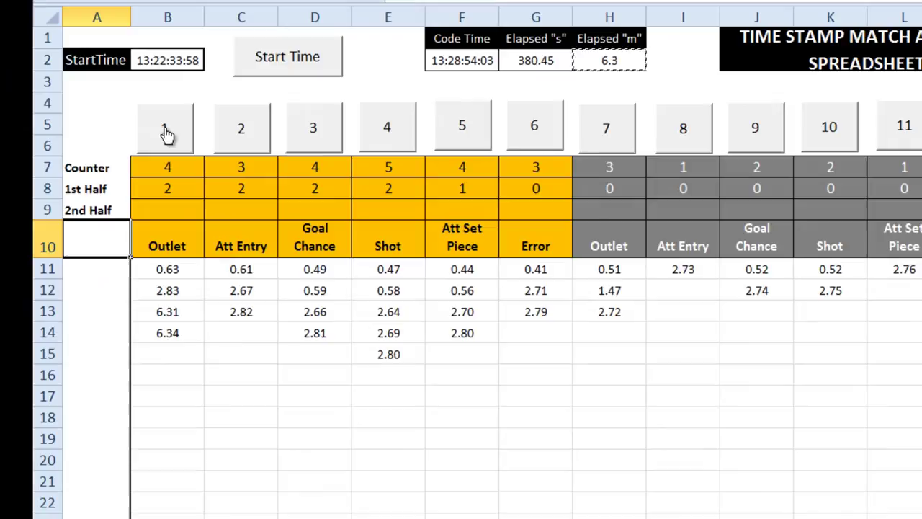
click(166, 134)
click(166, 134)
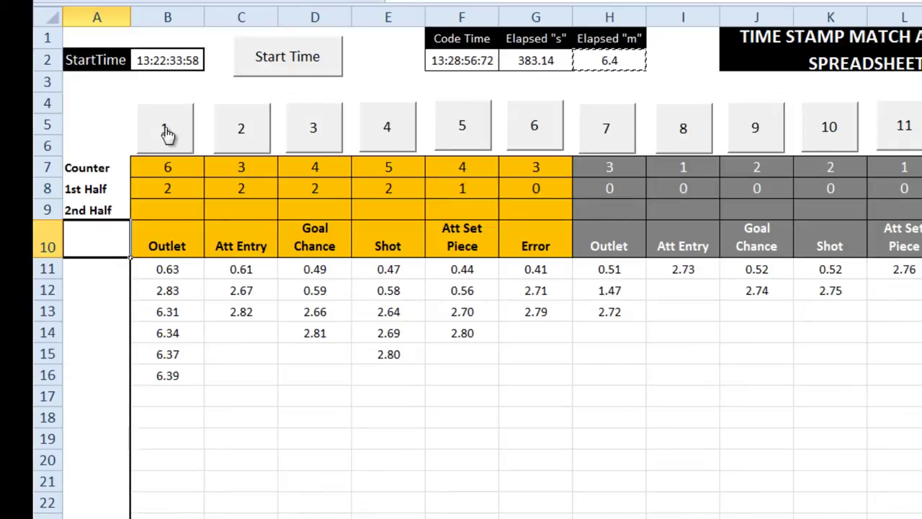
click(166, 134)
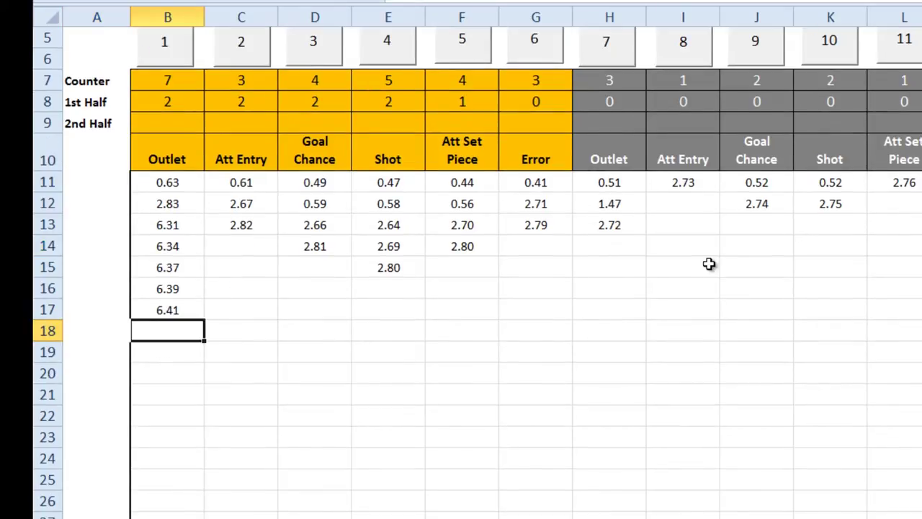
Step: Jump from B100 up to the last Outlet time in B17, step to B18, and reopen the VBA editor
scroll(709, 264, down, 20)
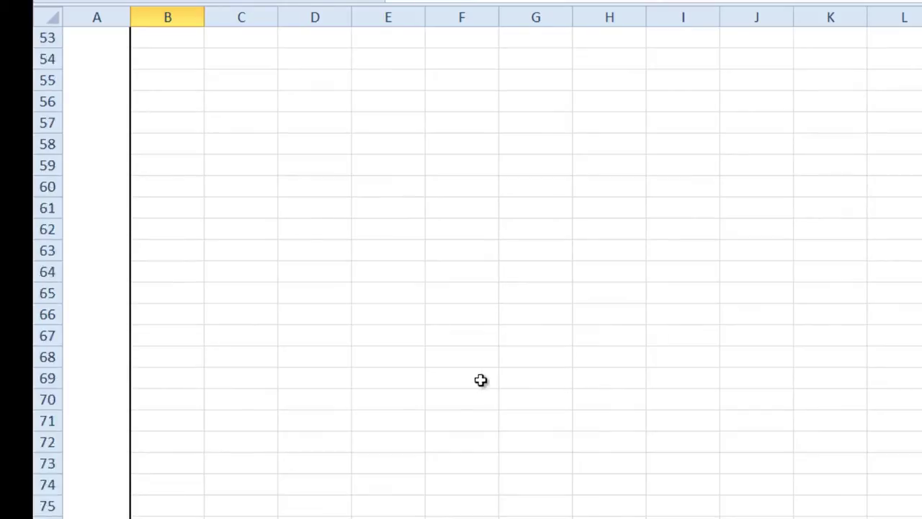
scroll(389, 390, down, 5)
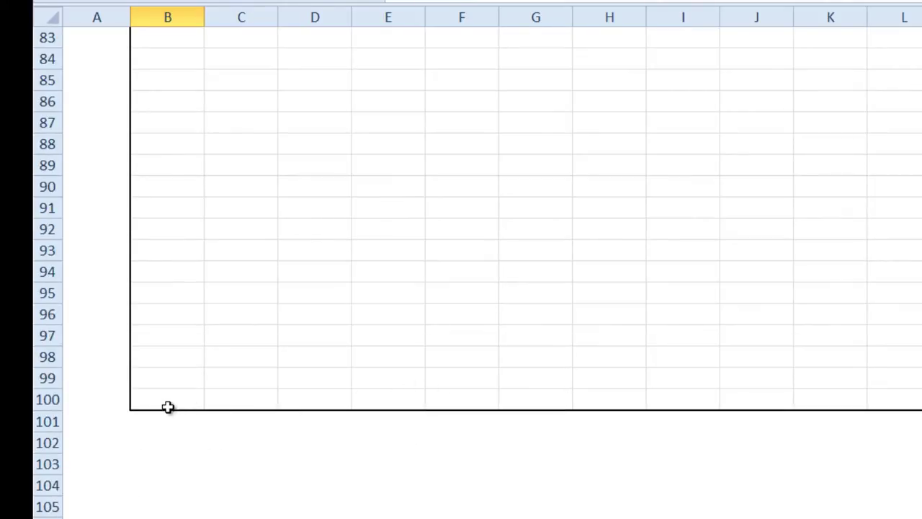
click(167, 401)
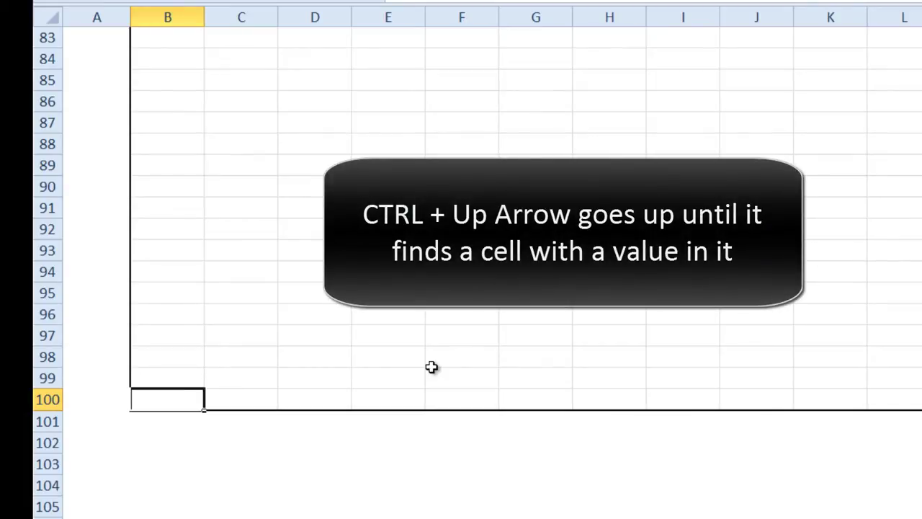
key(ctrl+Up)
scroll(431, 367, up, 5)
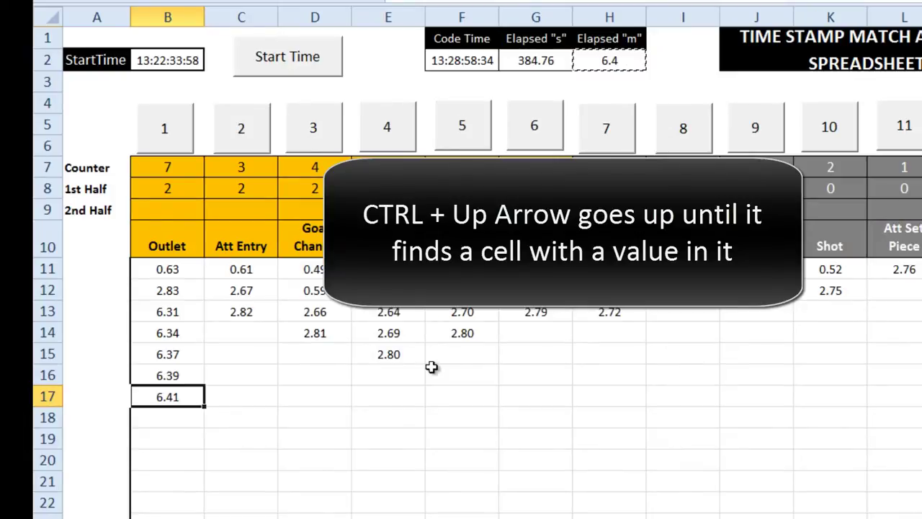
key(Down)
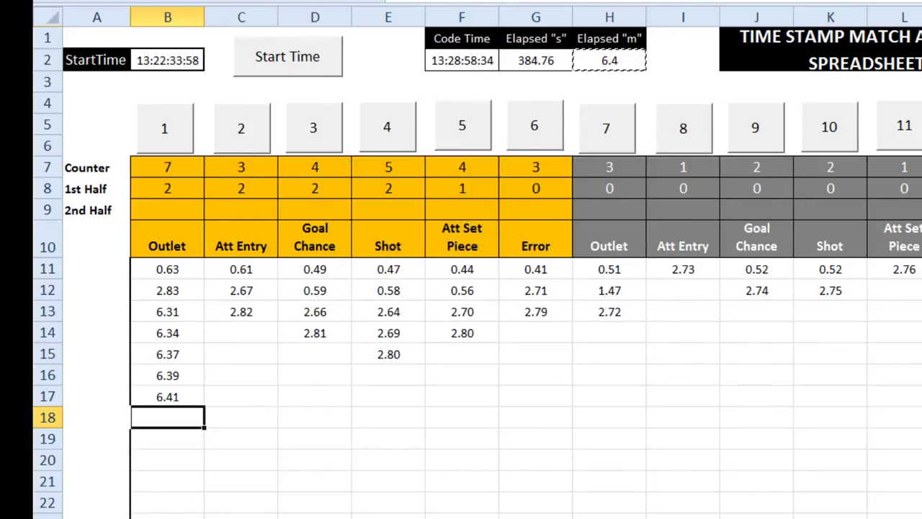
key(alt+F11)
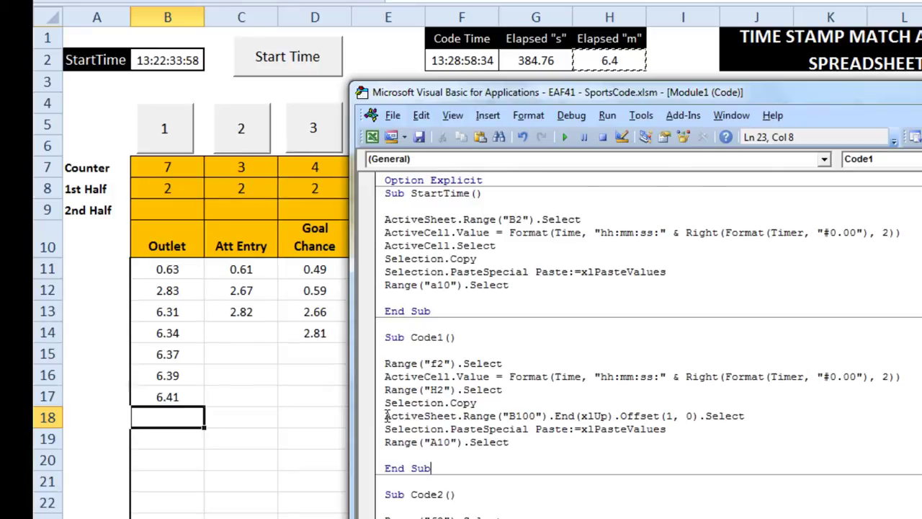
drag(386, 416, 761, 417)
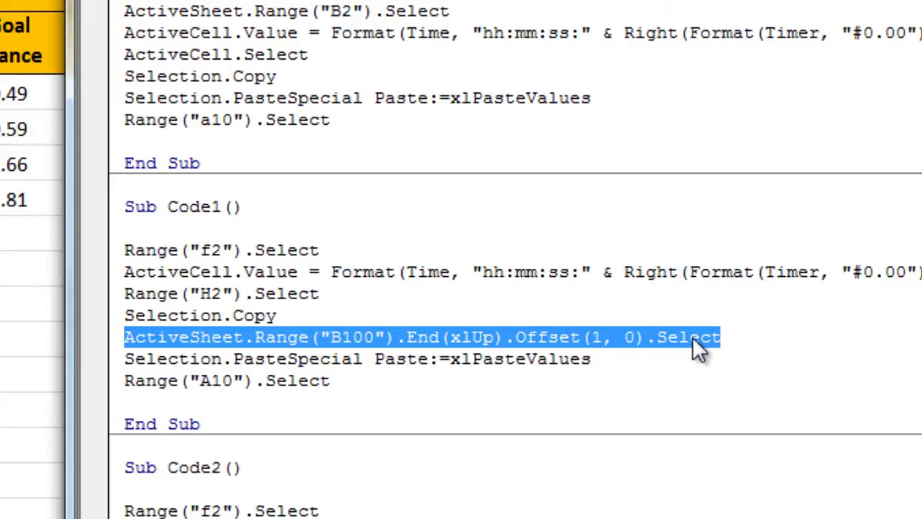
click(738, 339)
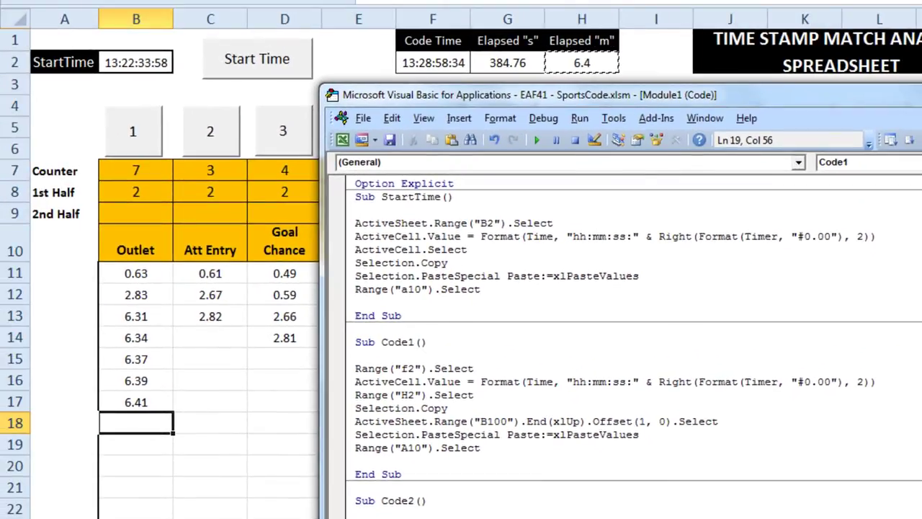
key(alt+F11)
Step: Log one new time (7.41–7.49) with each of buttons 1 to 10
click(144, 129)
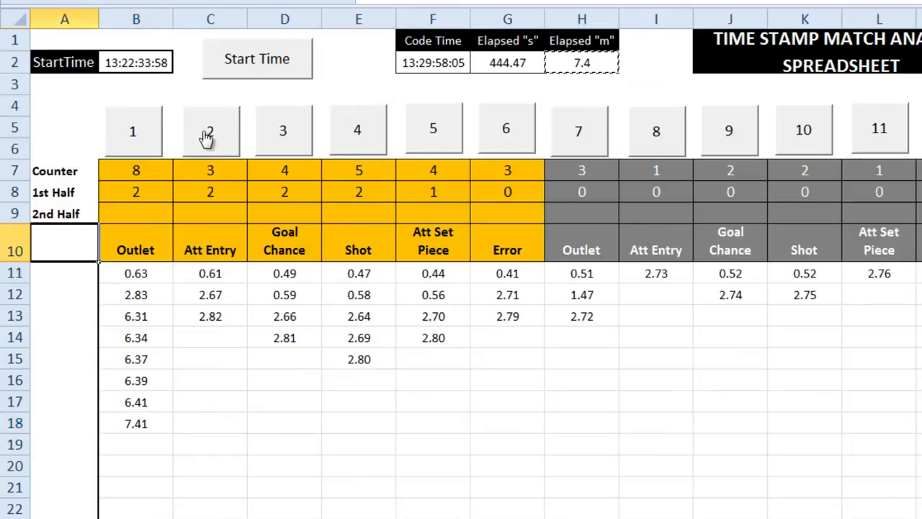
click(209, 137)
click(306, 141)
click(364, 137)
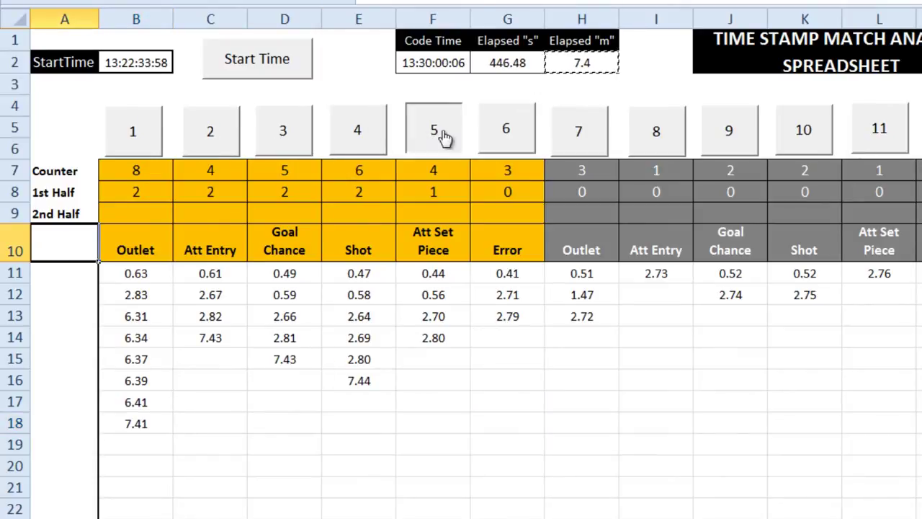
click(428, 136)
click(515, 134)
click(603, 130)
click(666, 137)
click(734, 137)
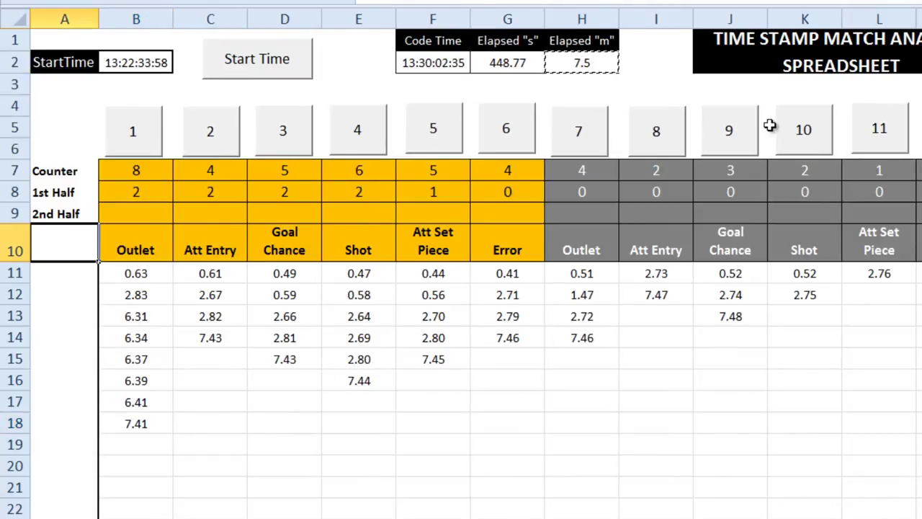
click(800, 133)
Step: Clear the 1st Half row B8:M8, then check the Counter and 1st Half rows, ending in N8
drag(136, 191, 919, 193)
key(Delete)
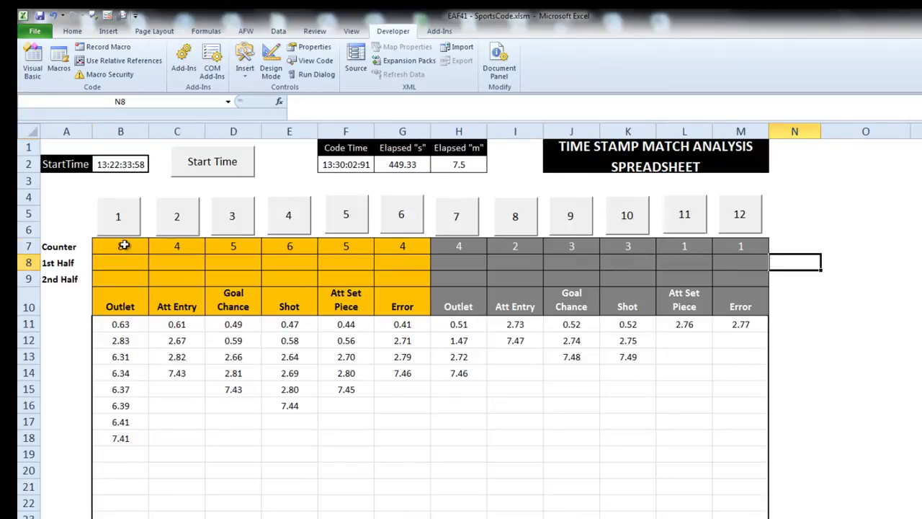
drag(124, 245, 741, 245)
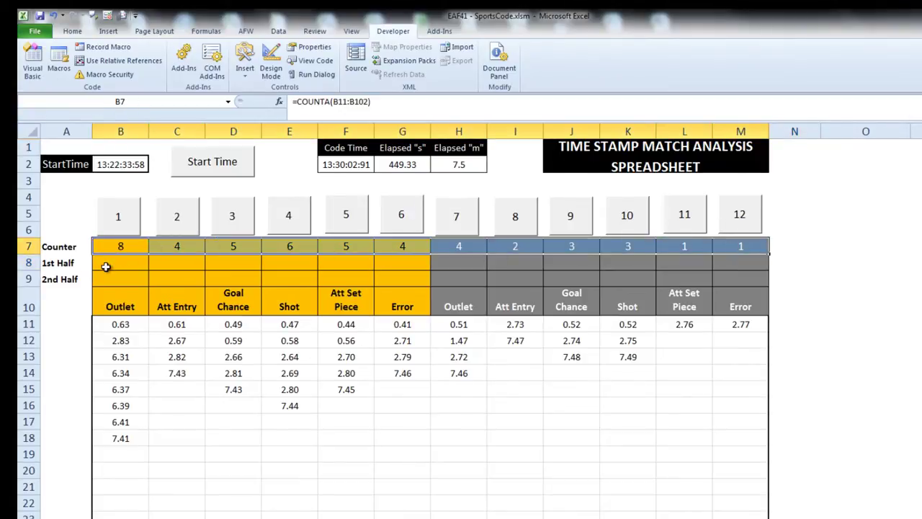
drag(106, 266, 728, 270)
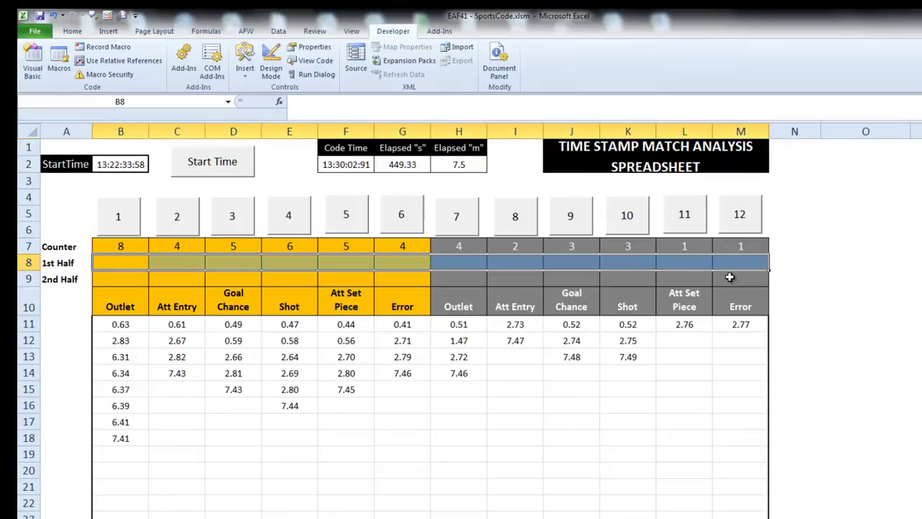
click(811, 263)
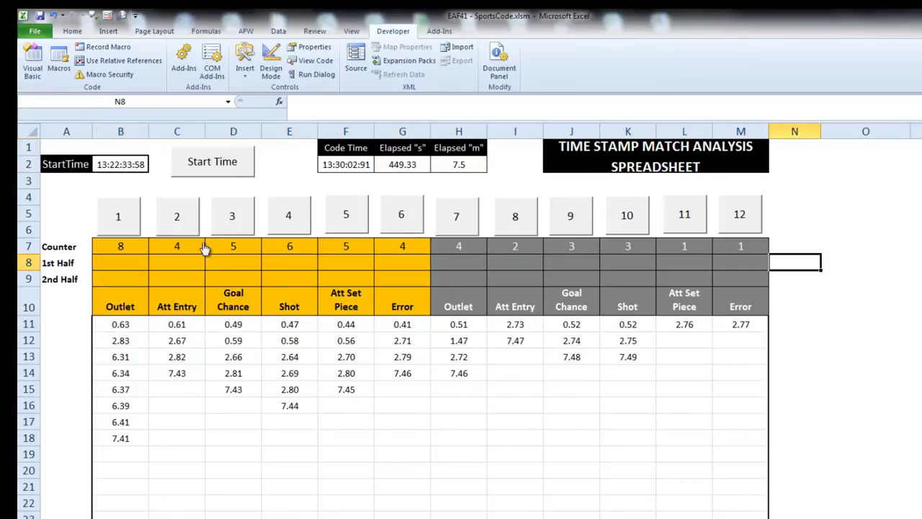
Step: Start recording a macro named CopyFirstHalf, stored in This Workbook
click(94, 49)
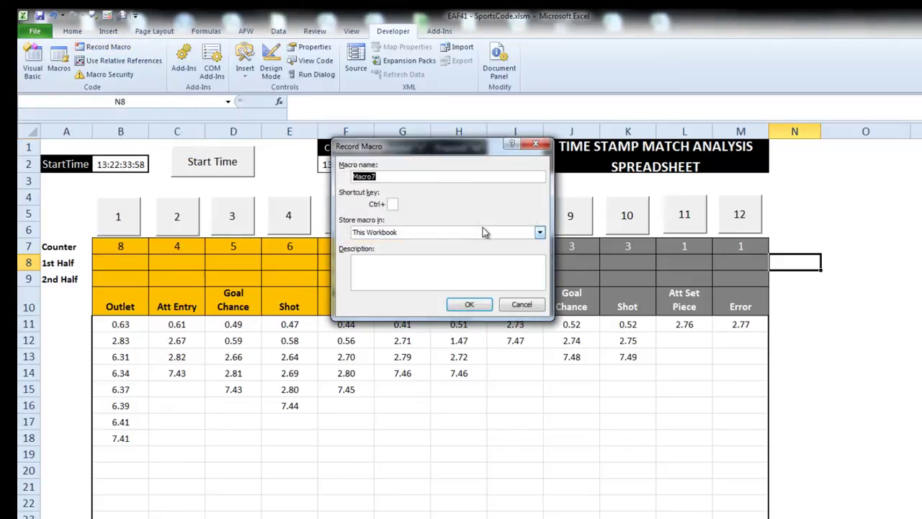
text(CopyFirstHalf)
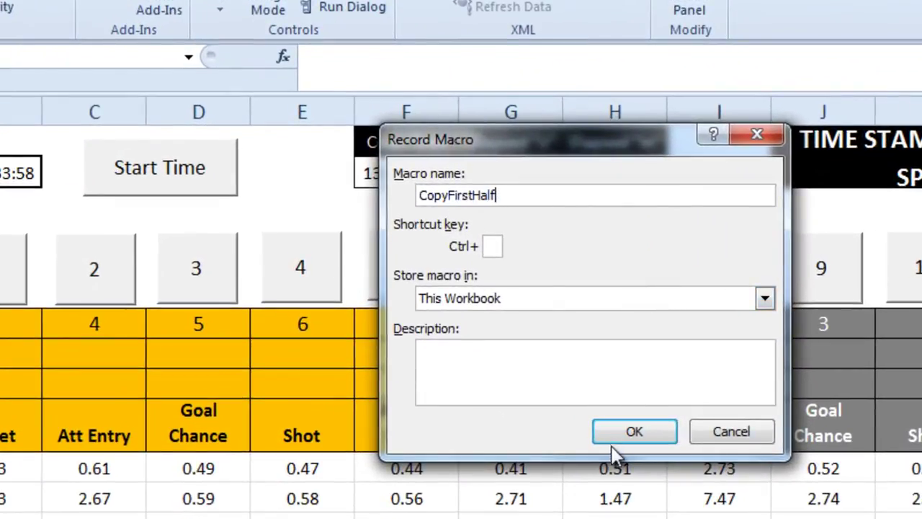
click(508, 297)
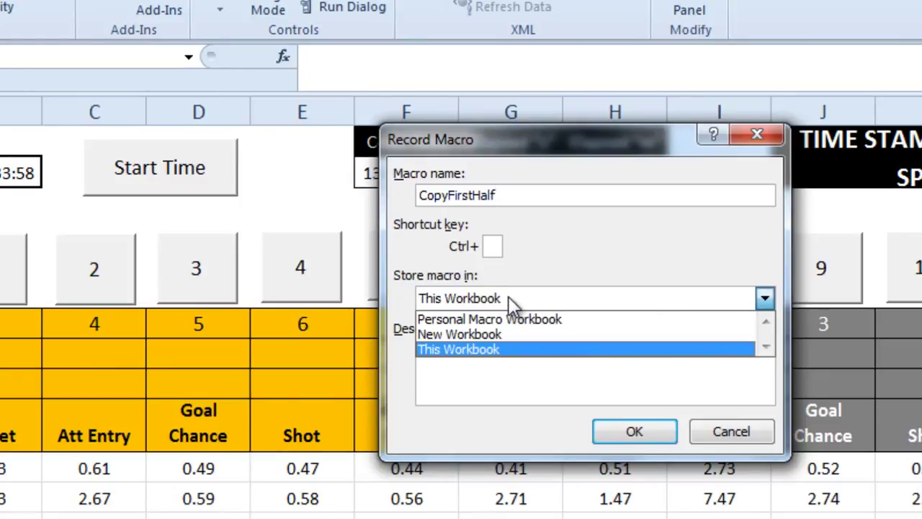
click(510, 302)
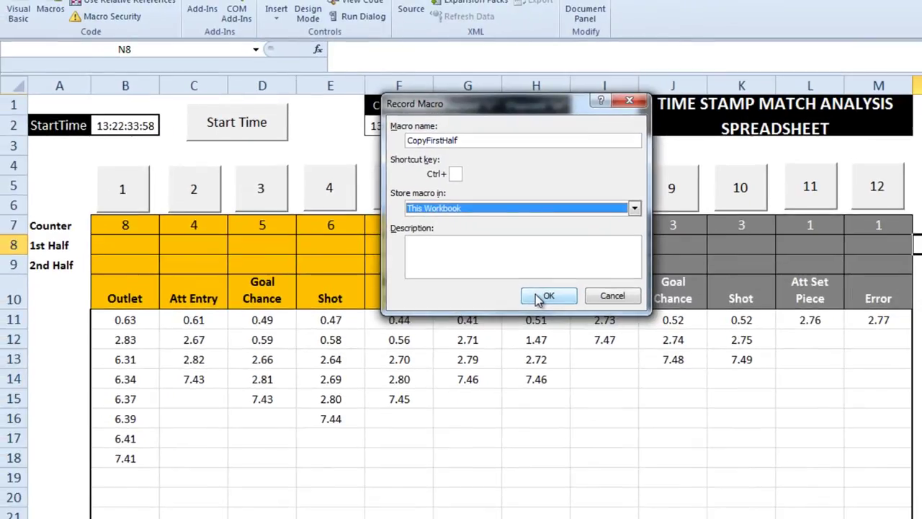
click(553, 316)
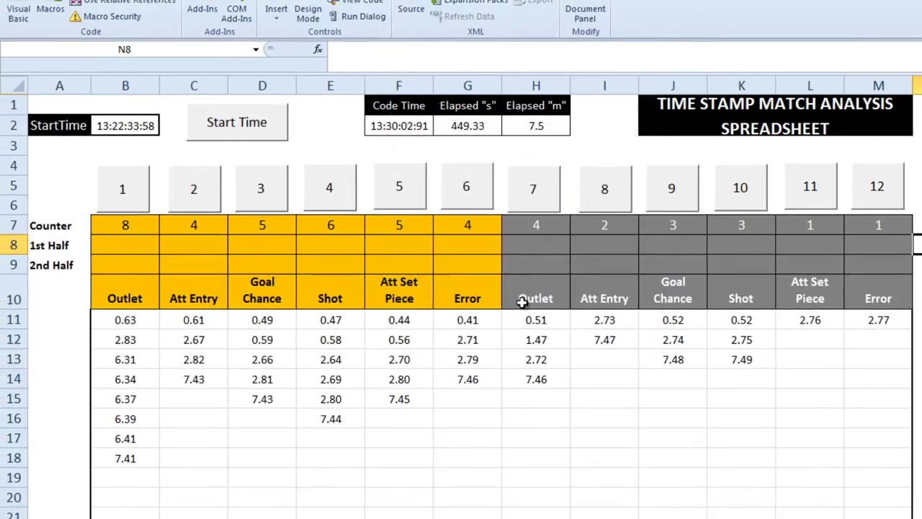
Step: Copy the Counter values B7:M7, paste them as values into B8:M8, and save the workbook
drag(113, 226, 874, 227)
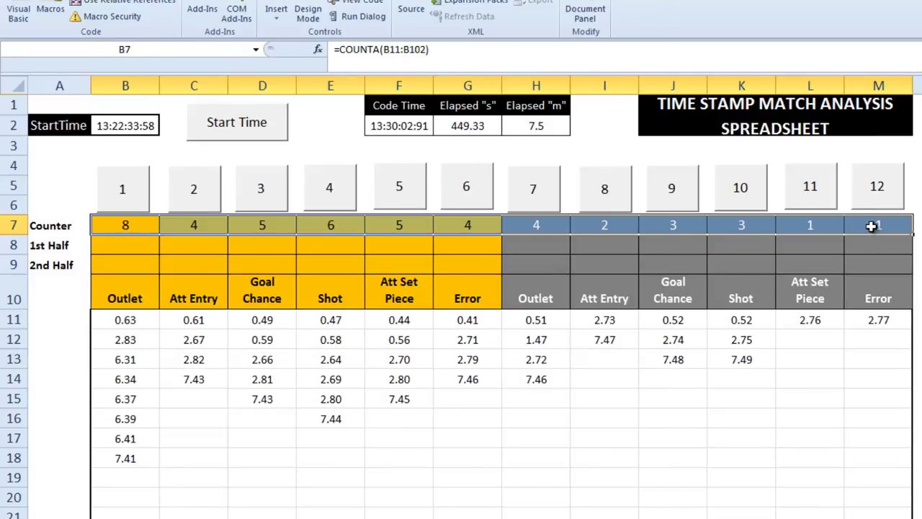
right_click(113, 224)
click(172, 248)
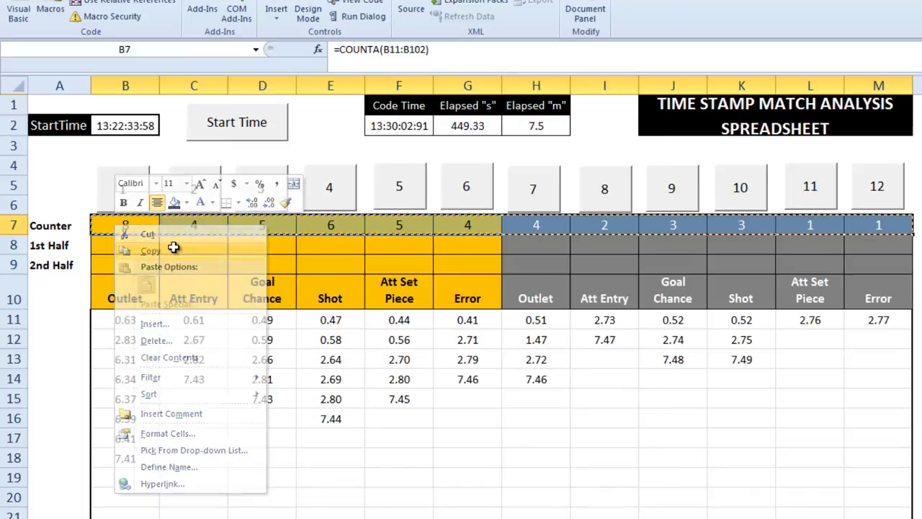
drag(122, 243, 896, 243)
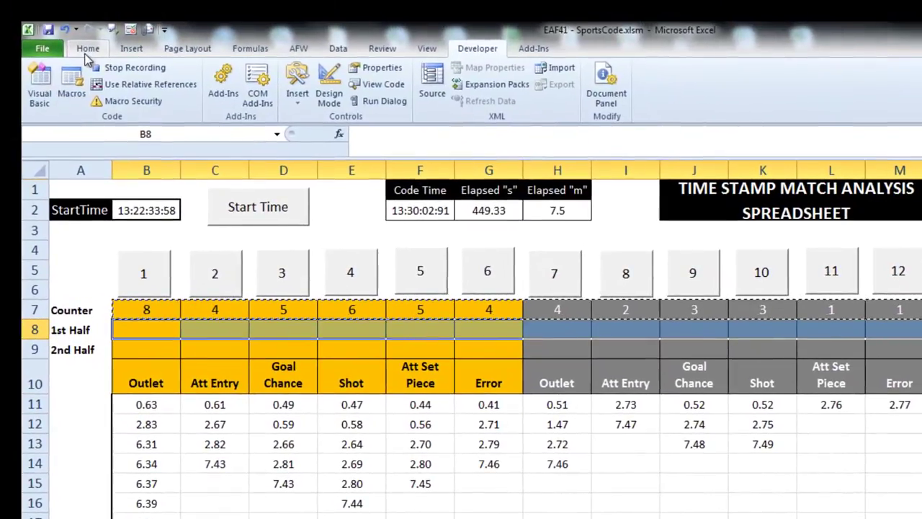
click(85, 25)
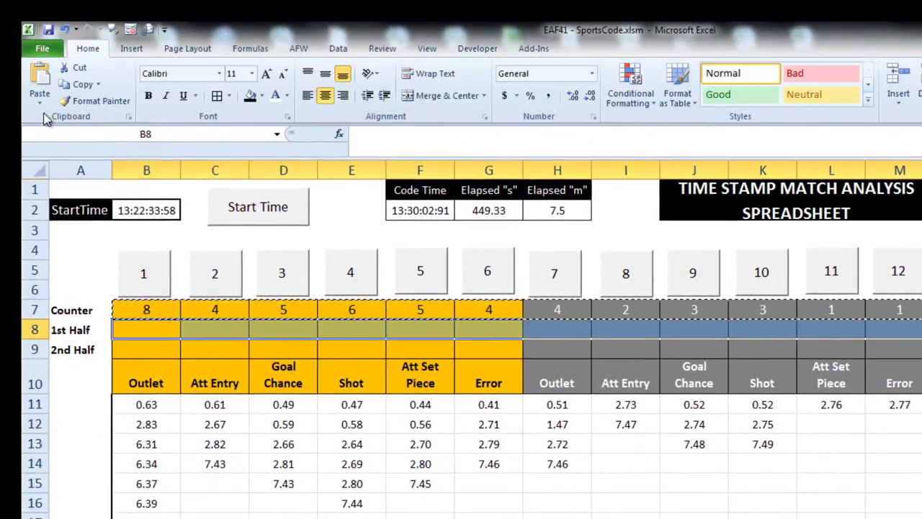
click(40, 97)
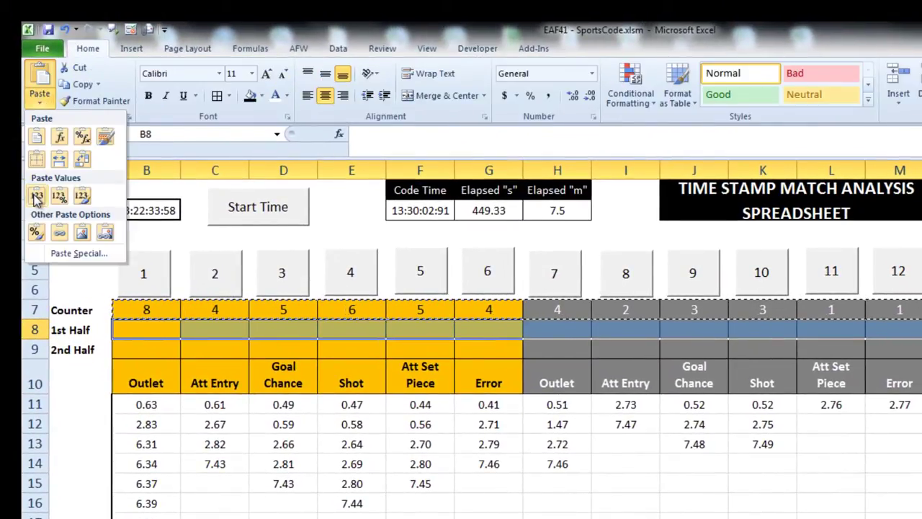
click(92, 253)
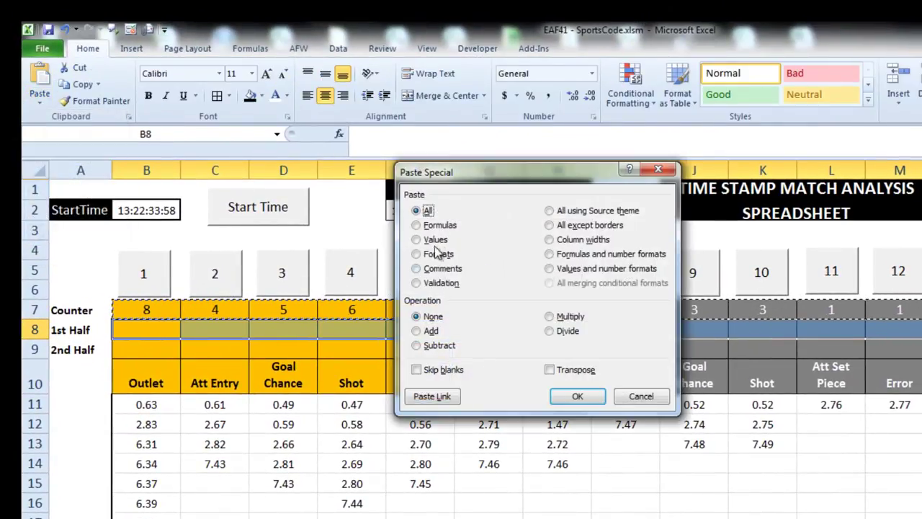
click(431, 241)
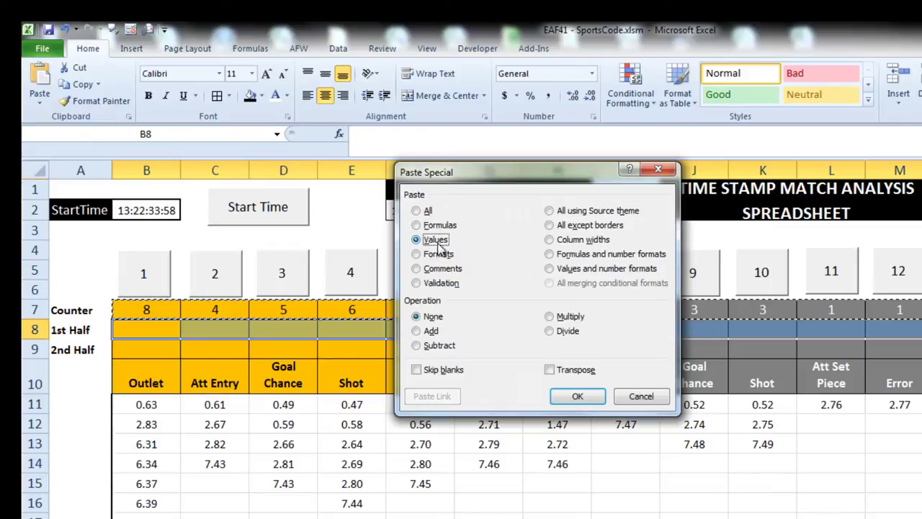
click(576, 397)
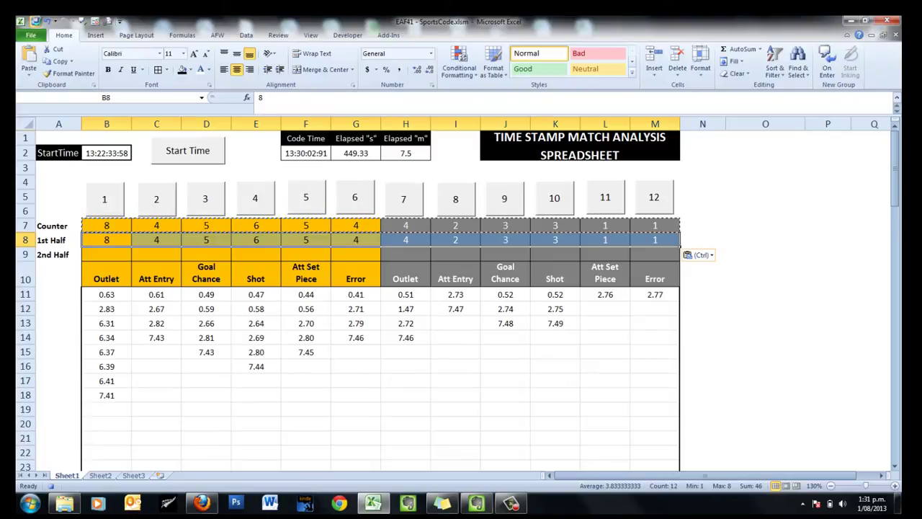
click(38, 22)
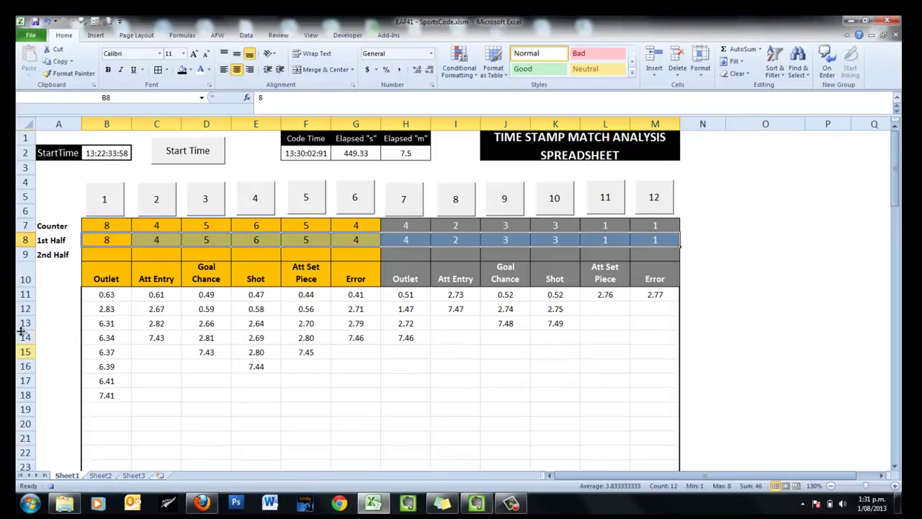
Step: Select cell A6 and stop recording the CopyFirstHalf macro
click(48, 210)
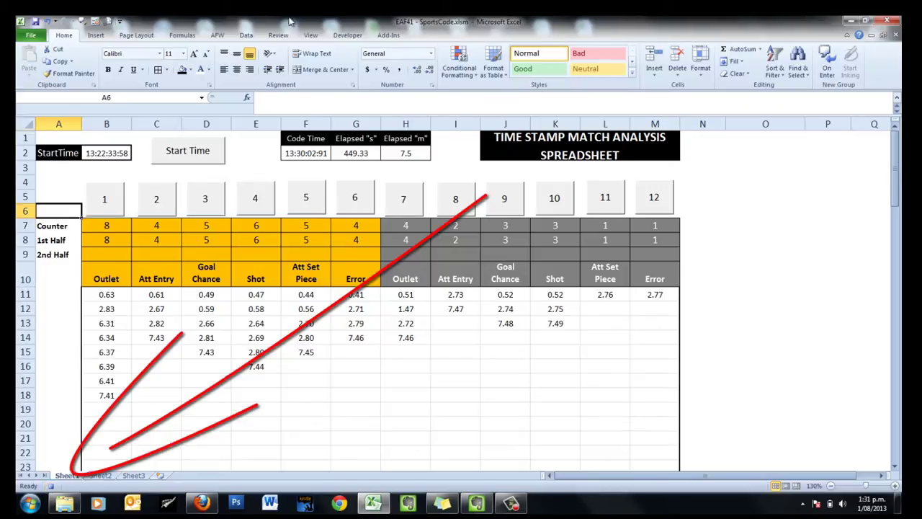
click(347, 34)
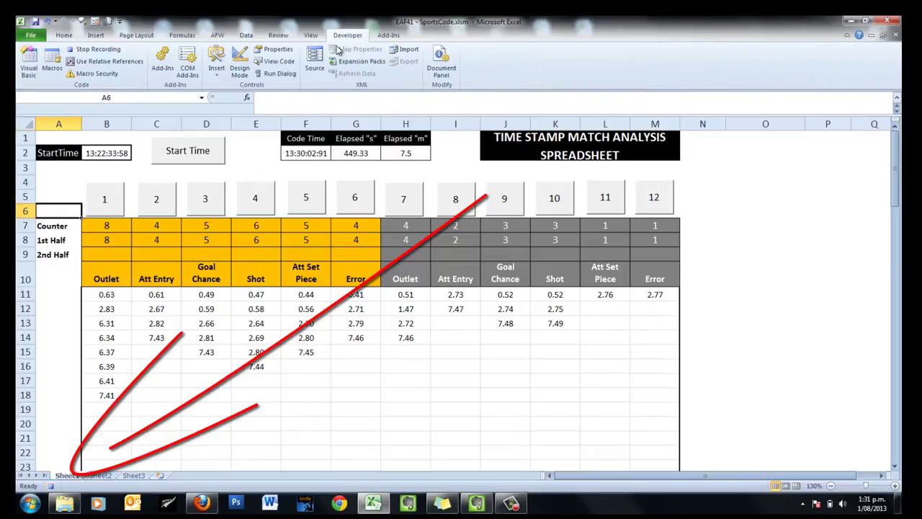
click(81, 49)
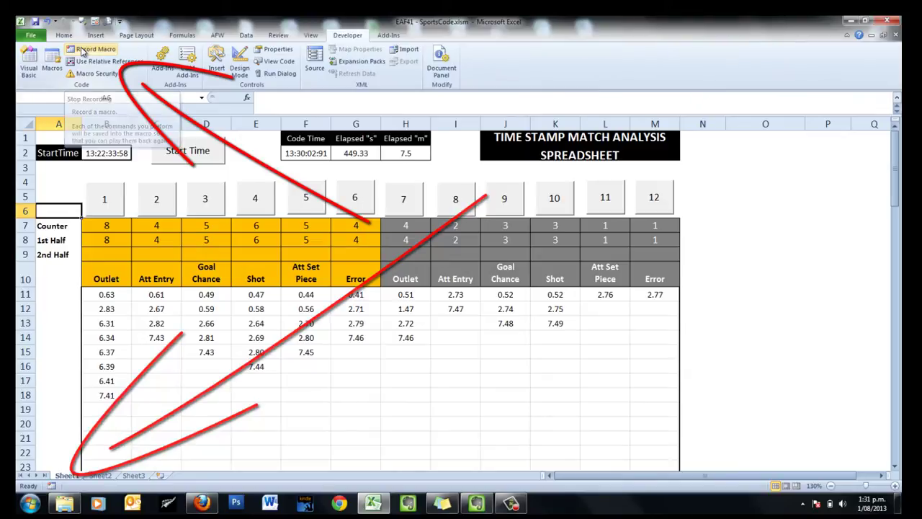
Step: Open the VBA editor, show the Project Explorer and display Module2's code
click(29, 67)
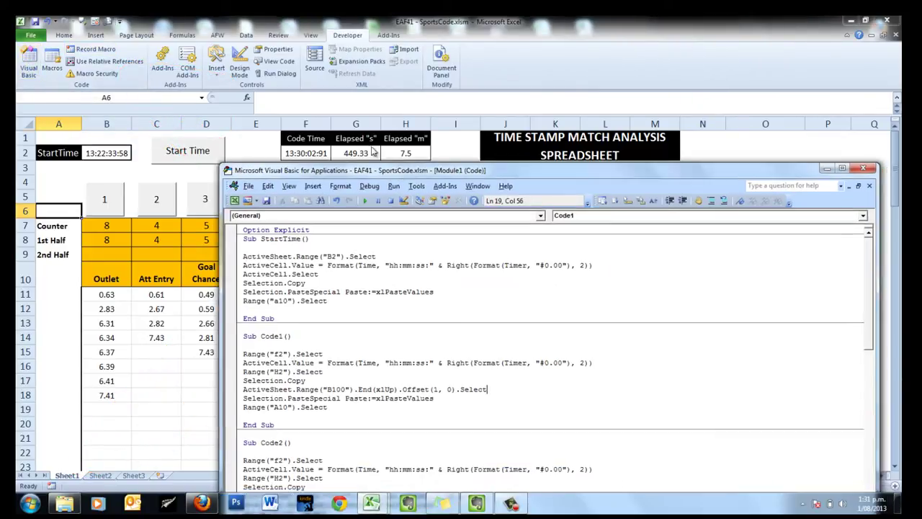
drag(408, 177, 317, 42)
click(207, 54)
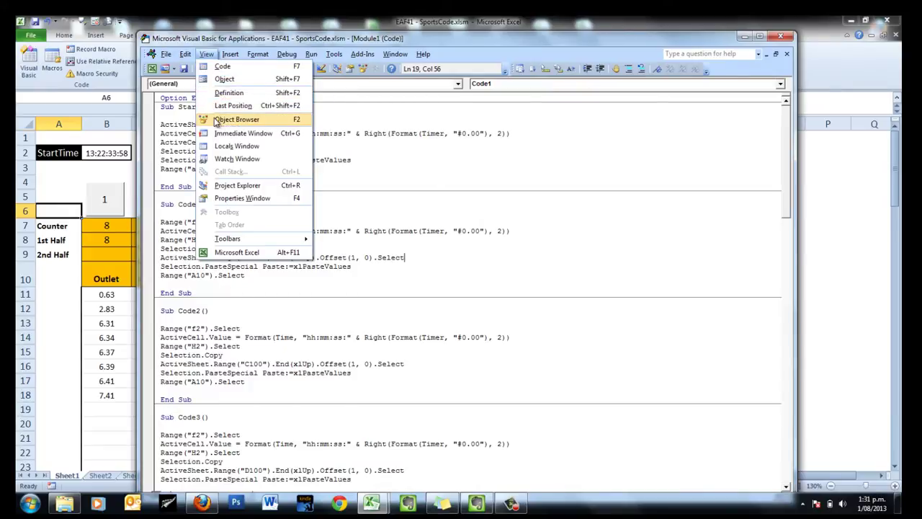
click(229, 188)
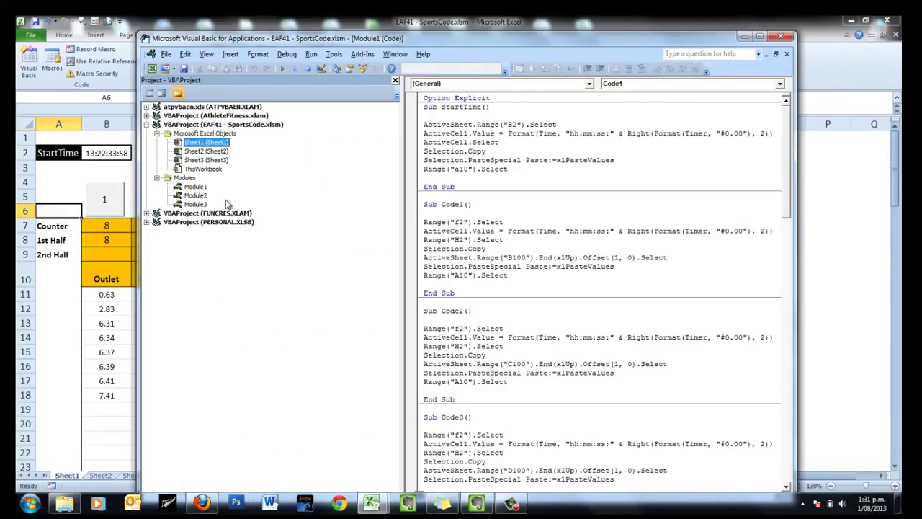
double_click(198, 205)
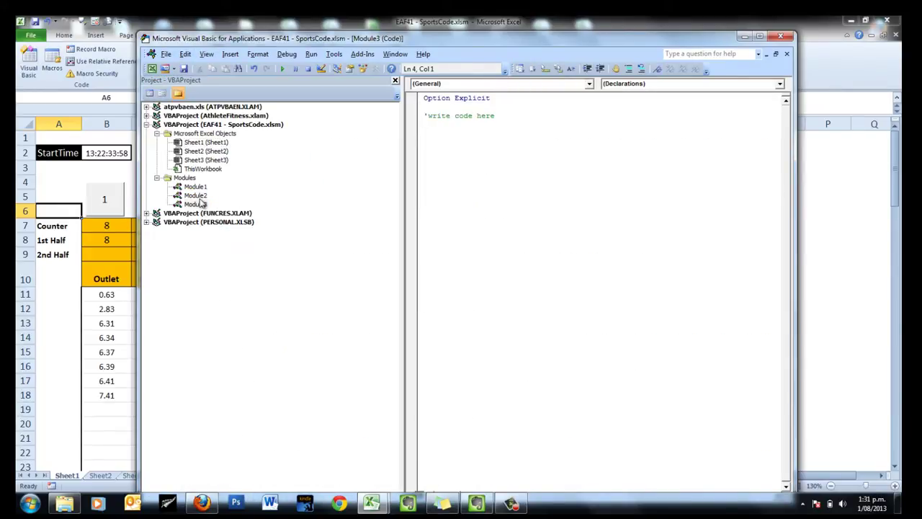
double_click(196, 195)
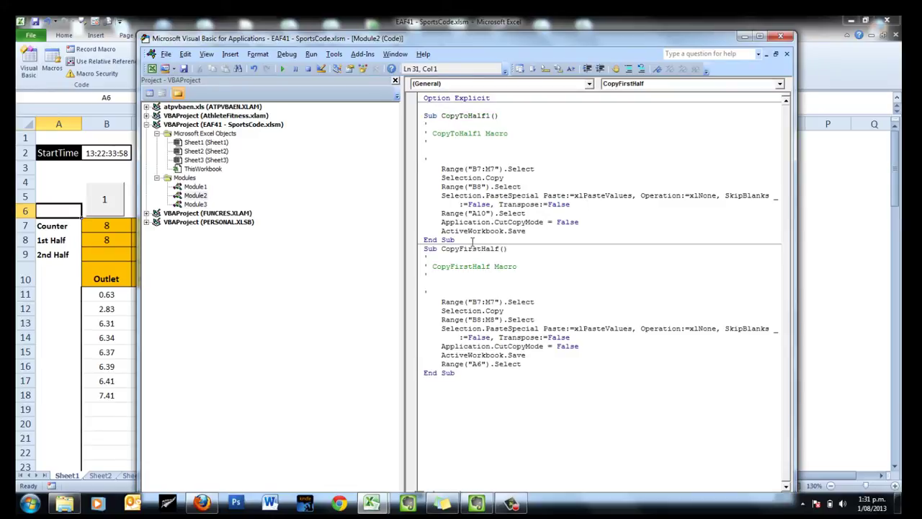
Step: Delete the old CopyToHalf1 sub, leaving CopyFirstHalf (copy B7:M7, paste values into B8:M8)
drag(472, 243, 411, 113)
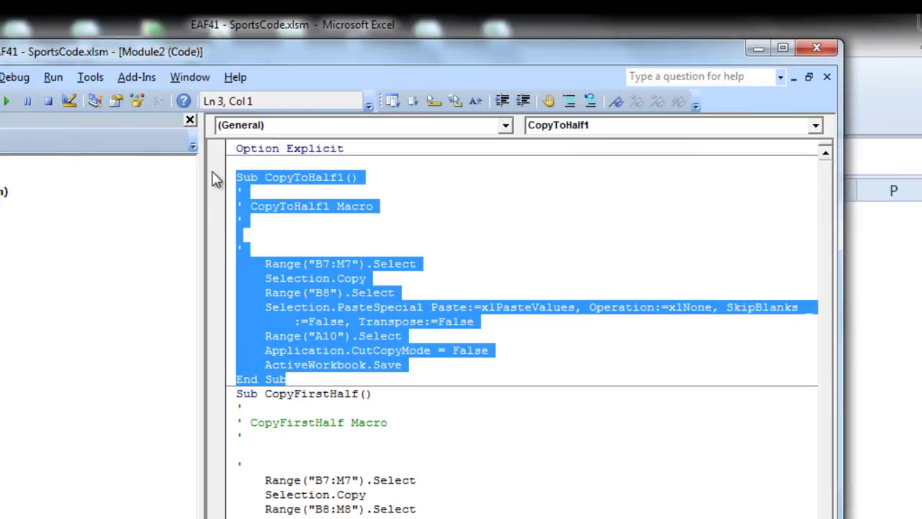
key(Delete)
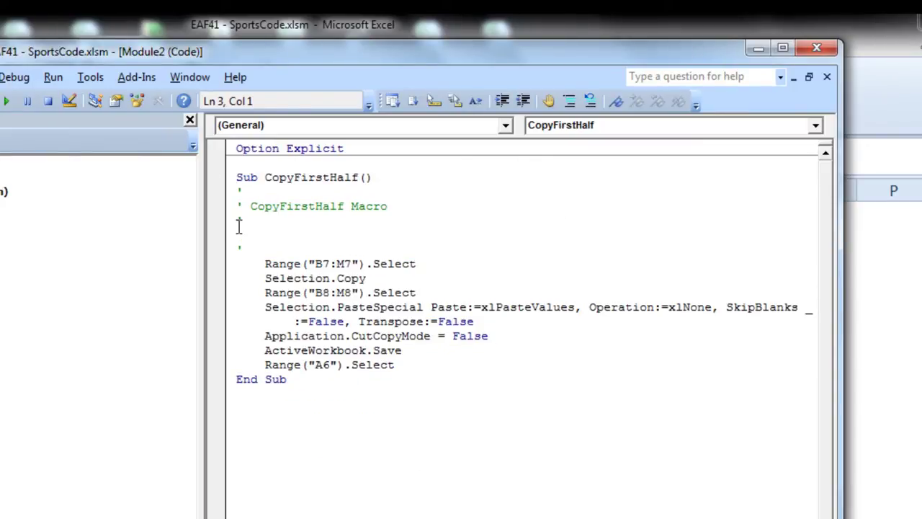
drag(426, 264, 266, 265)
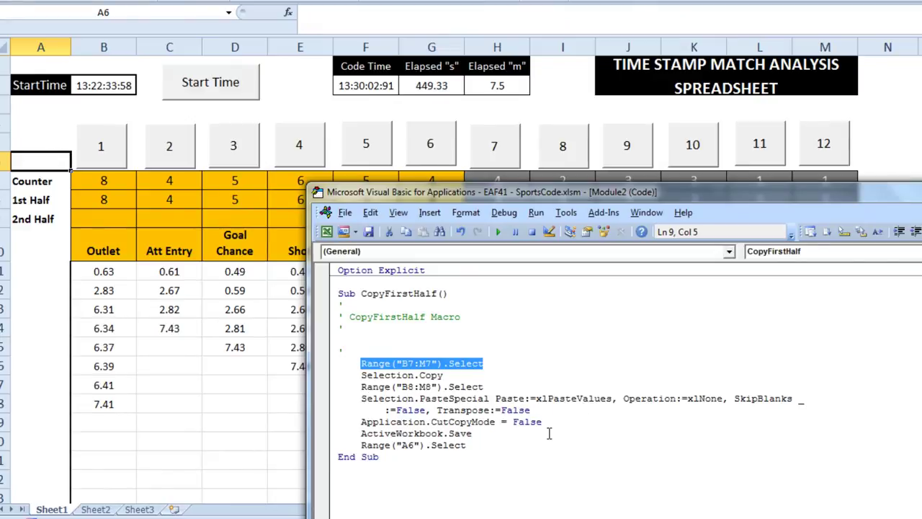
click(476, 434)
click(478, 446)
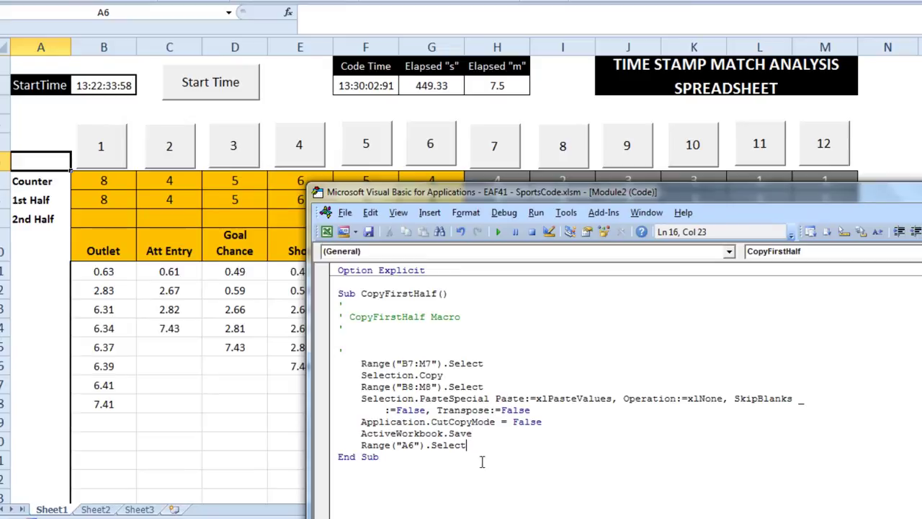
drag(887, 194, 689, 74)
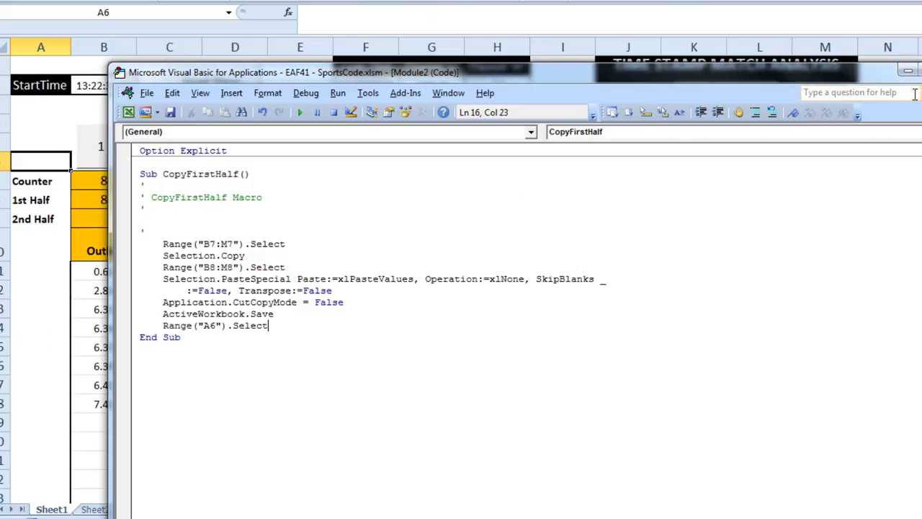
Step: Back on the sheet, draw a form button beside row 8 in column N and assign CopyFirstHalf
key(alt+F11)
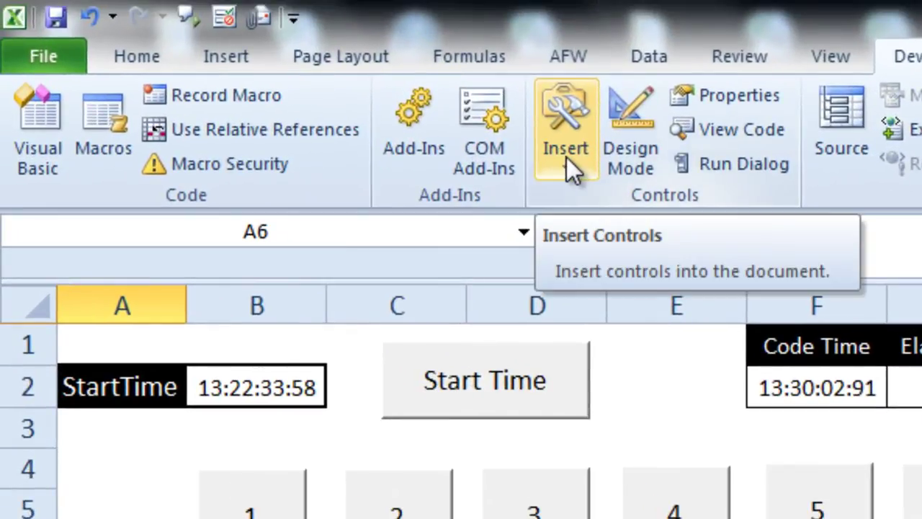
click(566, 157)
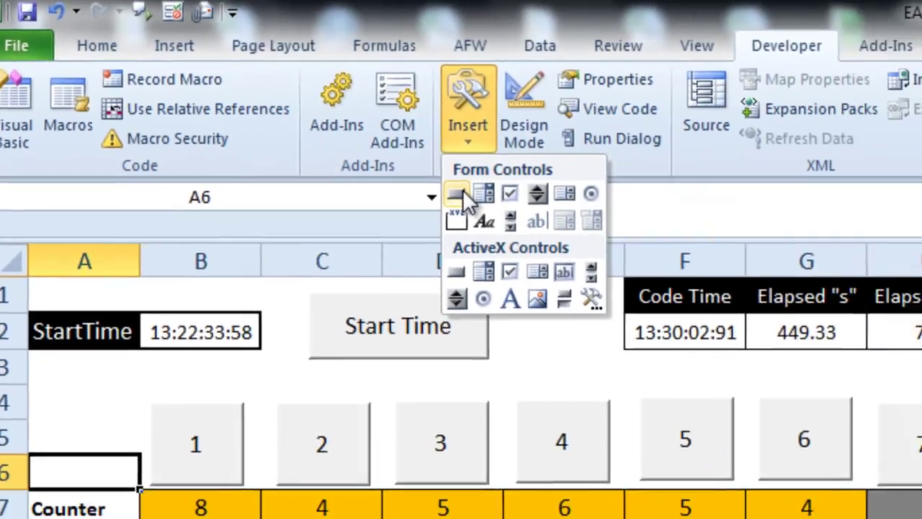
click(554, 228)
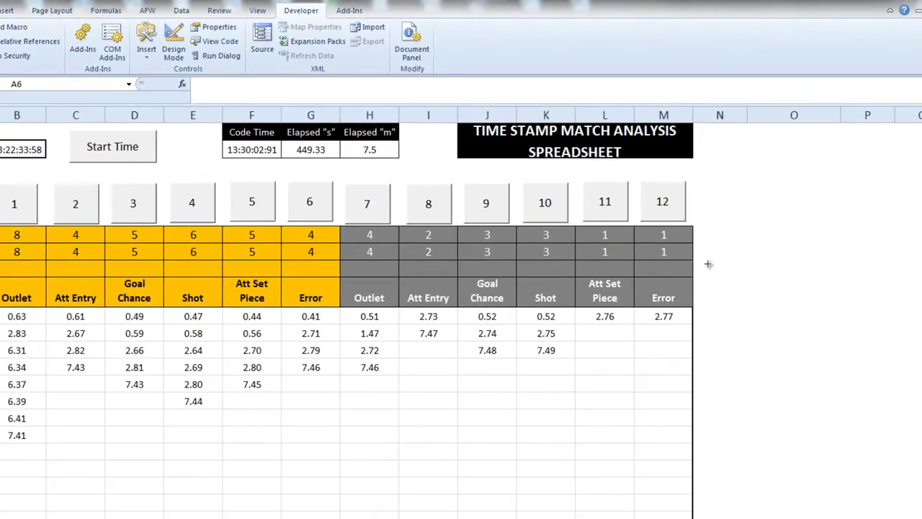
drag(700, 246, 773, 271)
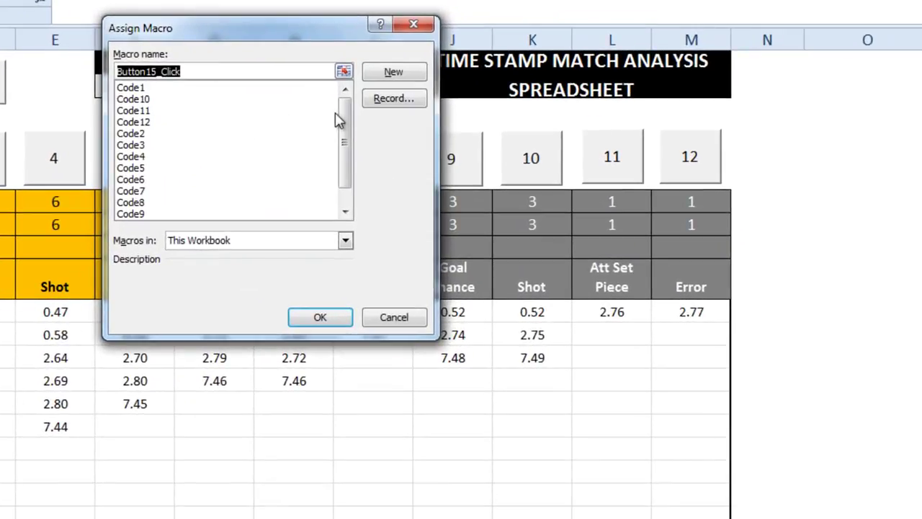
drag(343, 113, 344, 148)
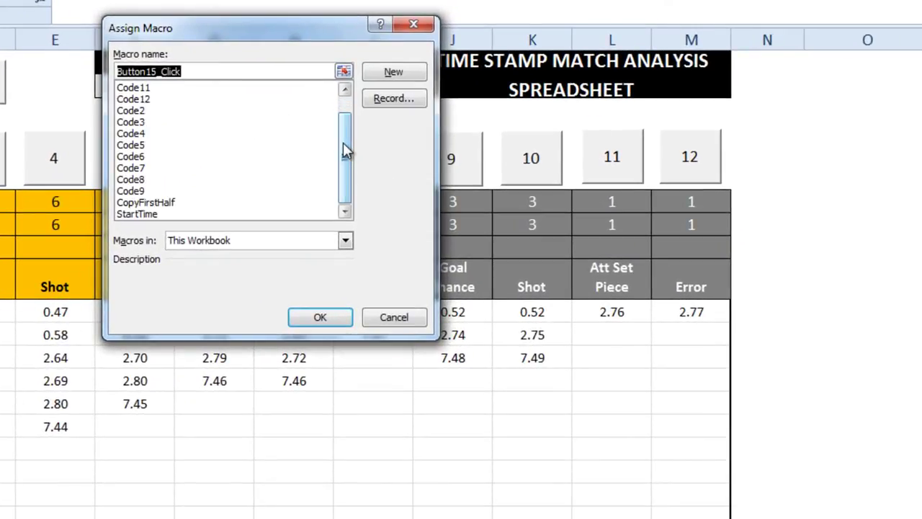
click(155, 204)
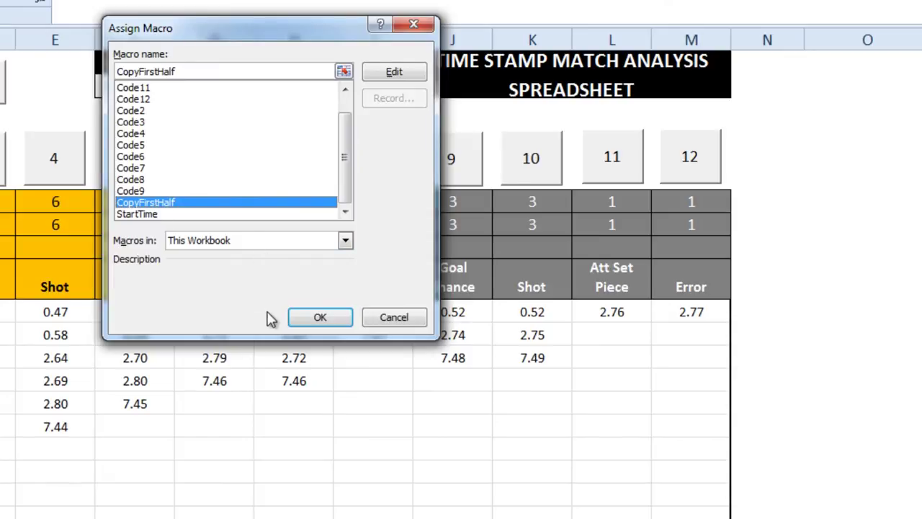
click(304, 318)
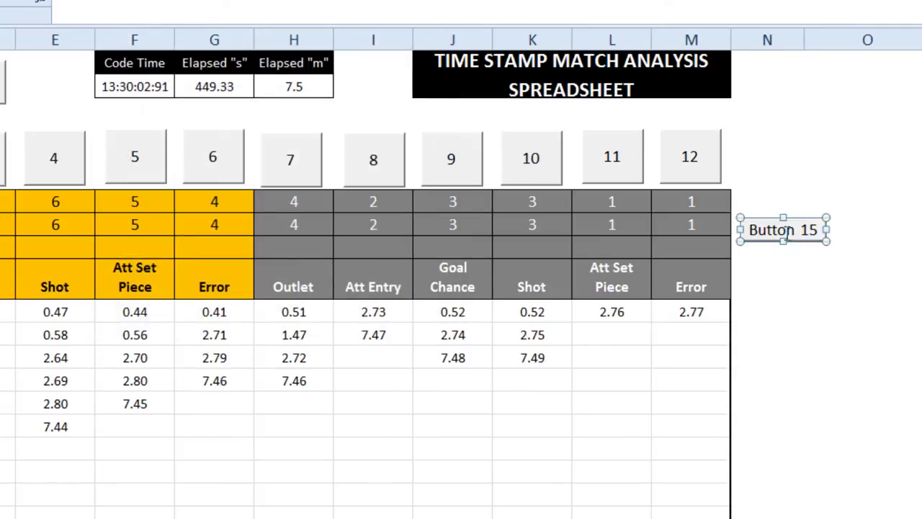
Step: Relabel the new button '1st Half'
right_click(764, 225)
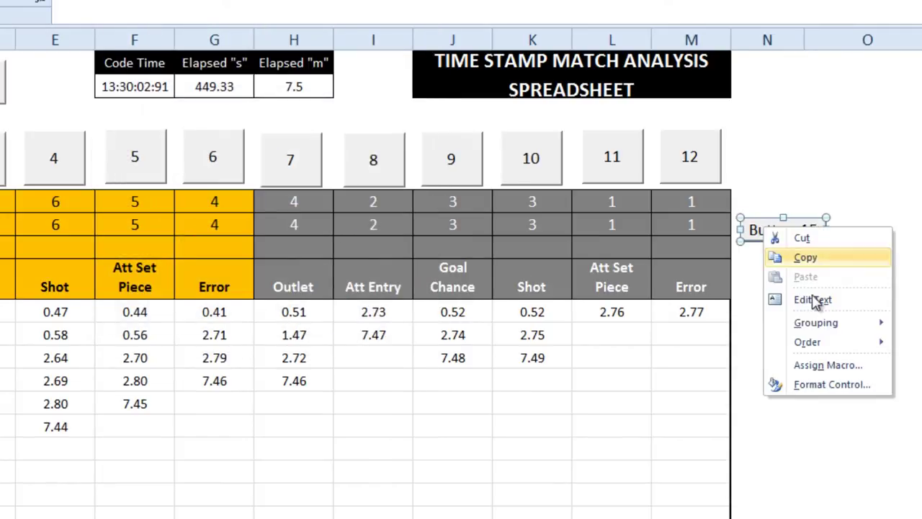
click(803, 300)
key(Delete)
key(Delete)
key(Delete)
key(Delete)
key(Delete)
key(Delete)
key(Delete)
key(Delete)
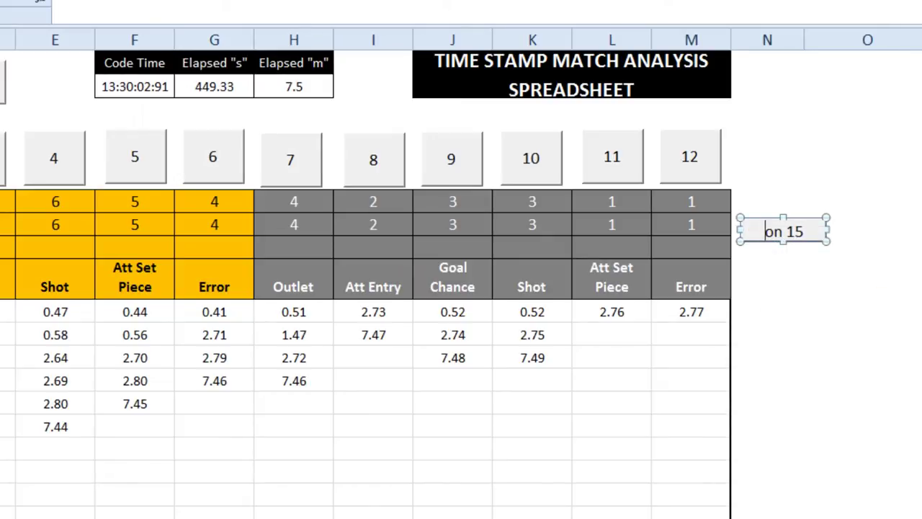
text(1st Half)
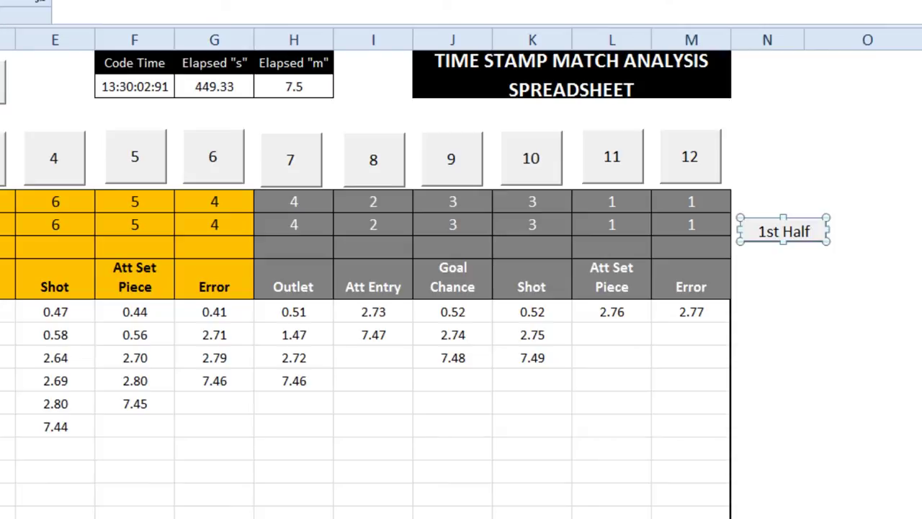
Step: Finish the 1st Half label and test it by copying current counts into the 1st Half row
click(869, 336)
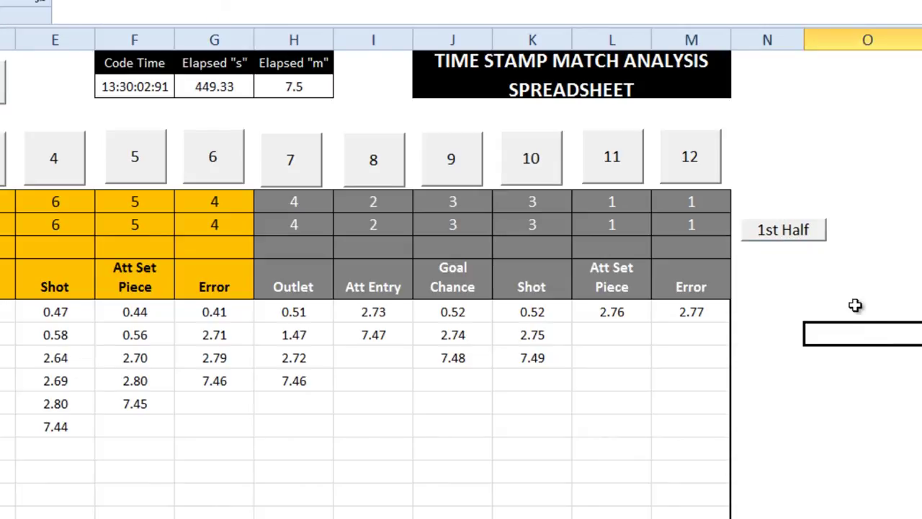
drag(4, 224, 684, 229)
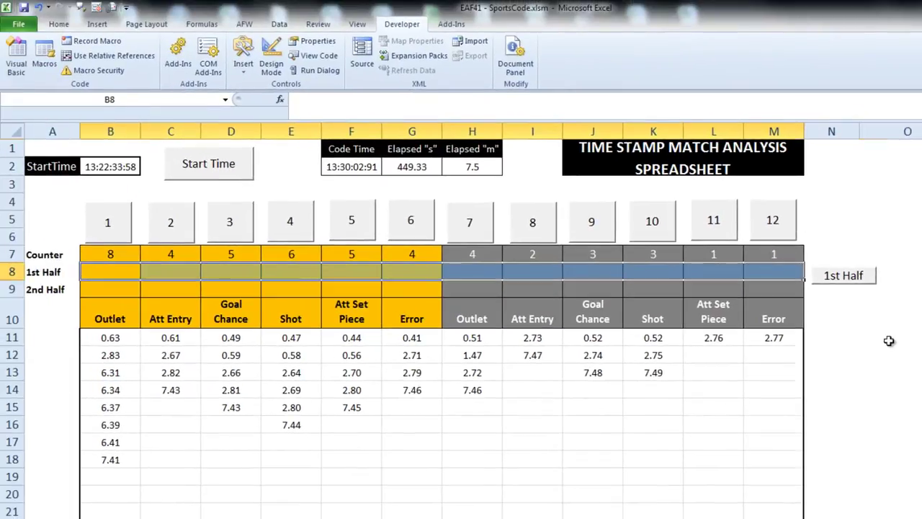
click(853, 322)
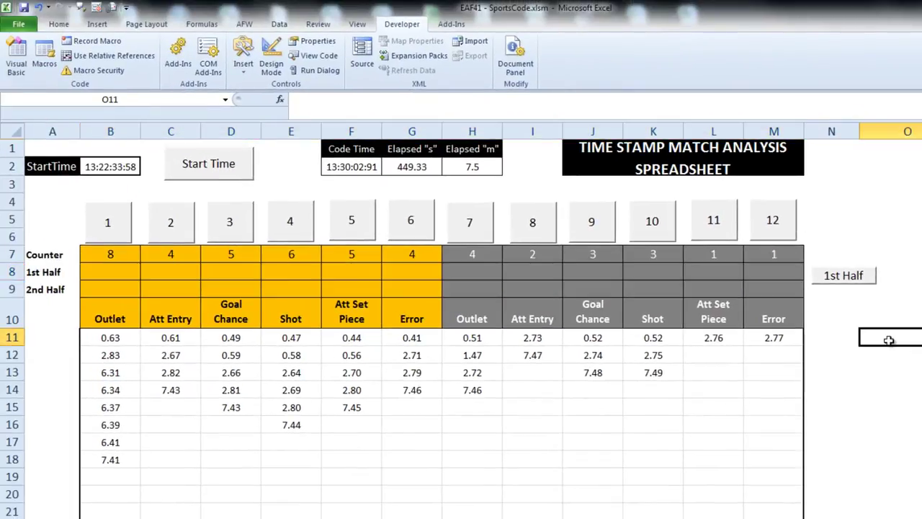
click(853, 281)
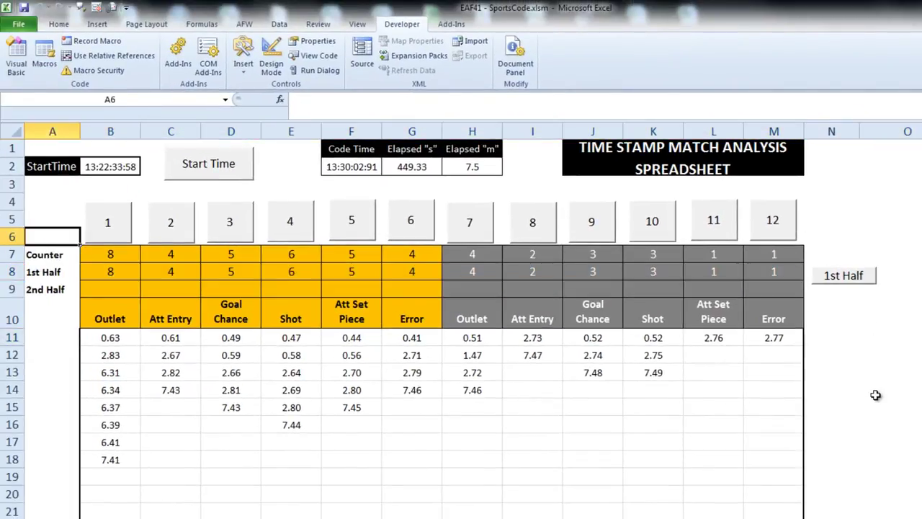
Step: Log gold and grey team events around 10.45–10.56, then copy the updated counts into 1st Half
click(170, 228)
click(228, 223)
click(289, 221)
click(367, 225)
click(411, 222)
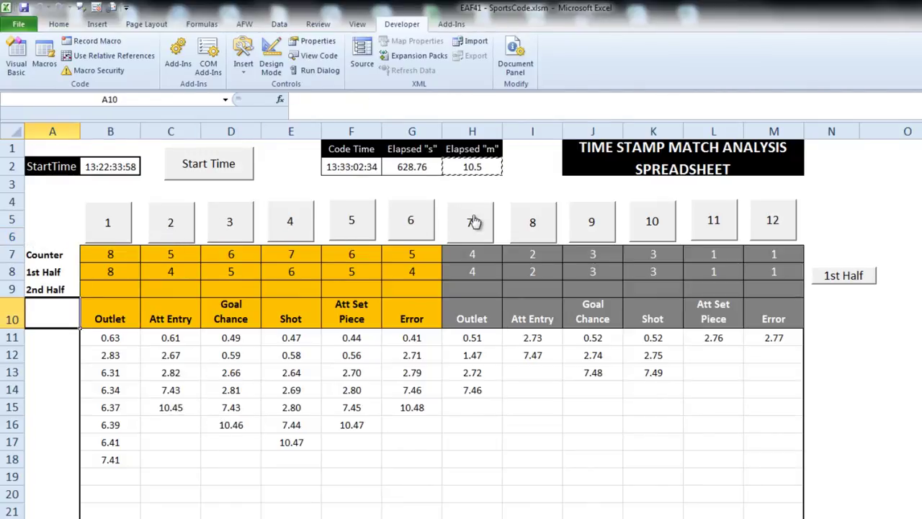
click(473, 222)
click(609, 222)
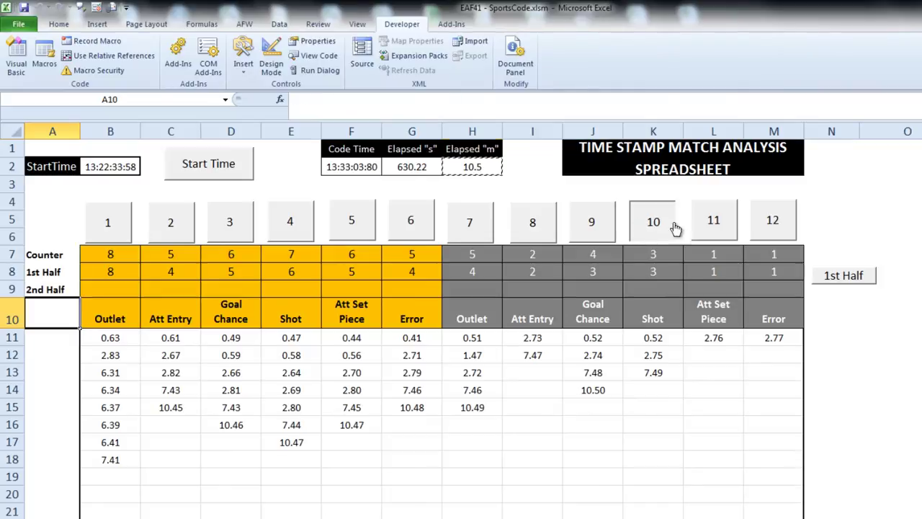
click(676, 229)
click(728, 223)
click(781, 222)
click(709, 225)
click(652, 224)
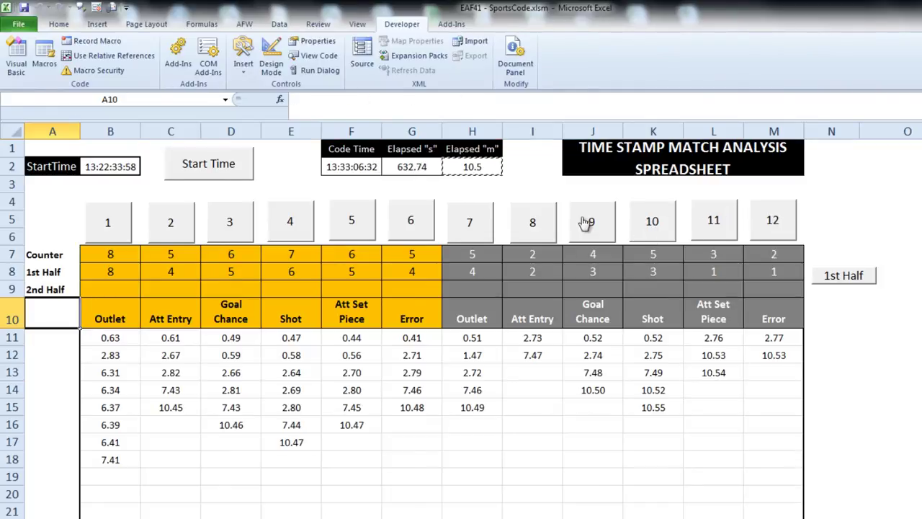
click(587, 222)
click(525, 215)
click(905, 373)
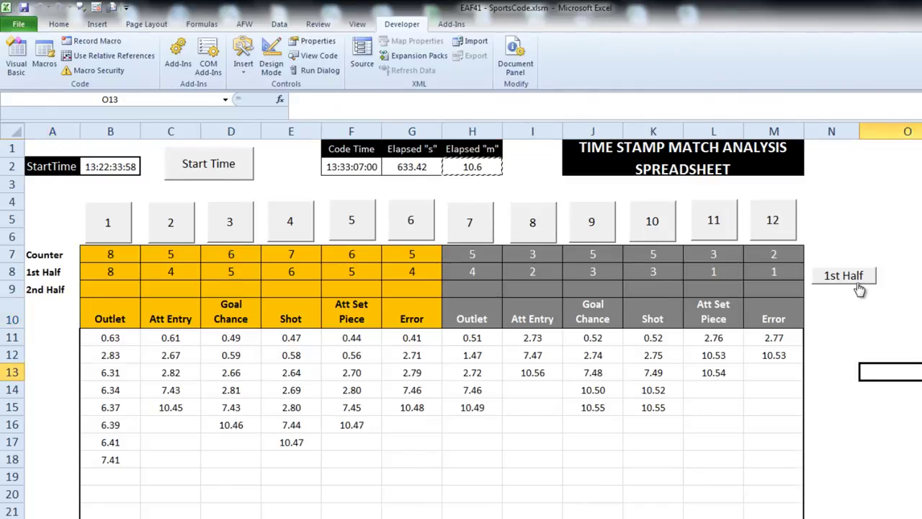
click(858, 283)
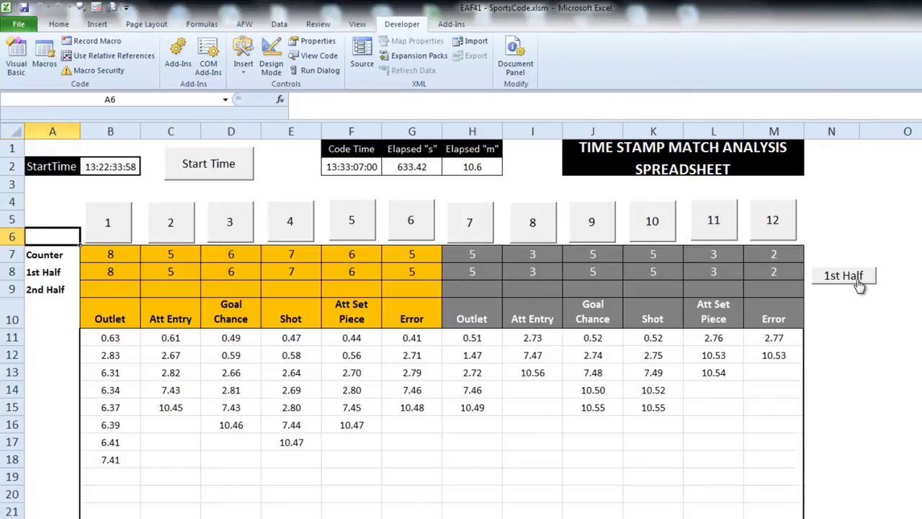
Step: In the VBA editor, duplicate the CopyFirstHalf procedure below itself
click(17, 54)
drag(558, 161, 570, 68)
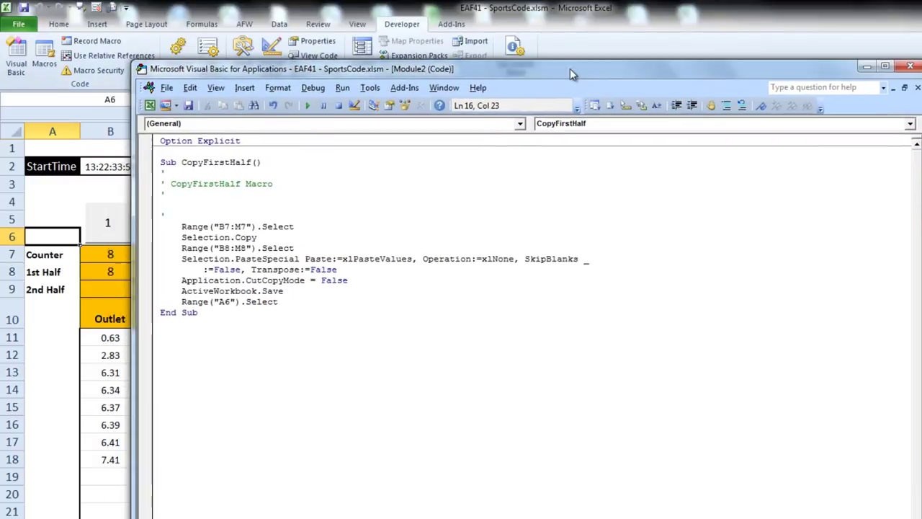
drag(210, 312, 160, 161)
right_click(188, 259)
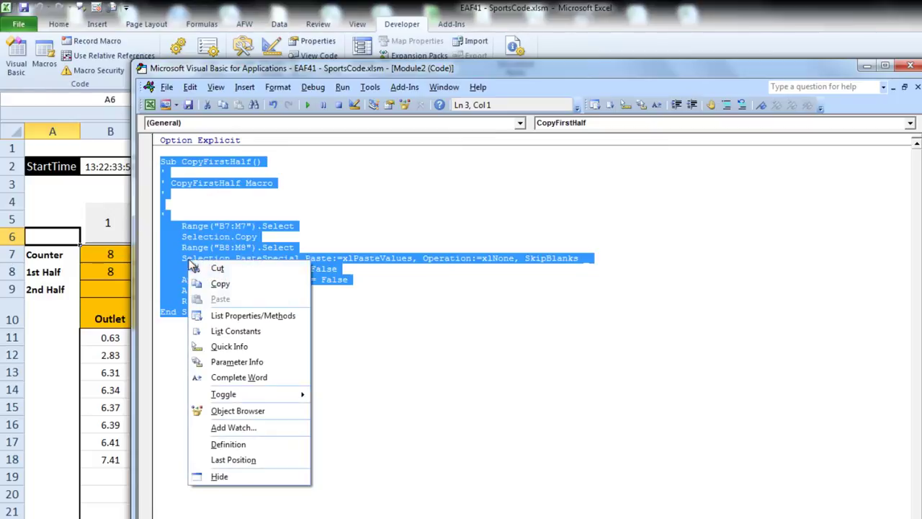
click(222, 287)
click(211, 338)
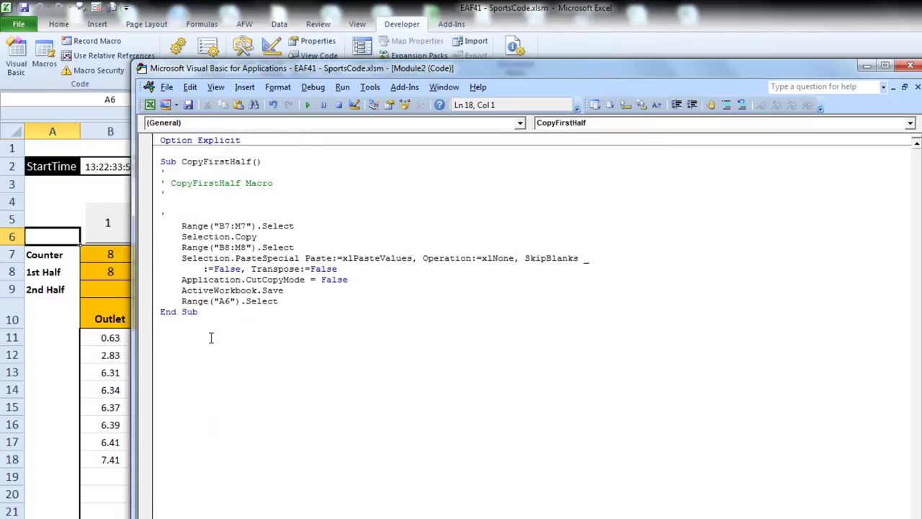
key(ctrl+v)
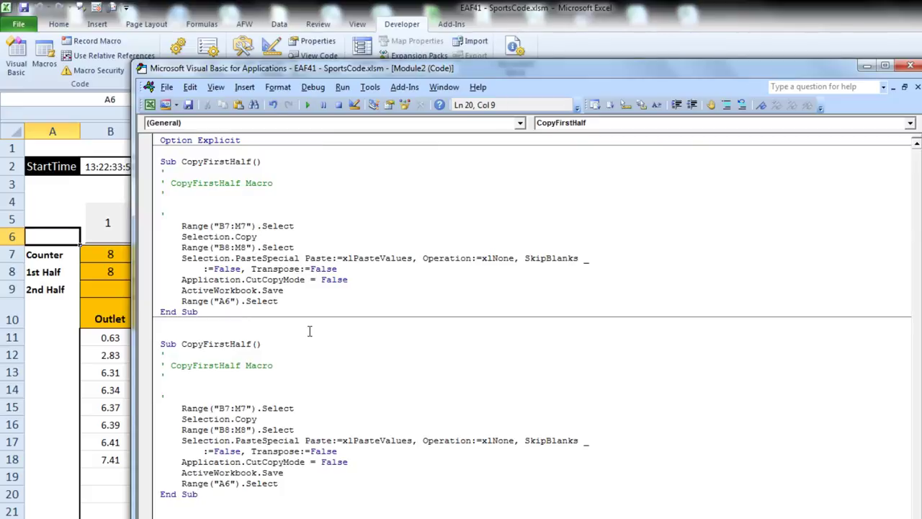
Step: Rename the duplicate CopySecondHalf and change 'First' to 'Second' in its comment
key(Delete)
key(Delete)
key(Delete)
key(Delete)
key(Delete)
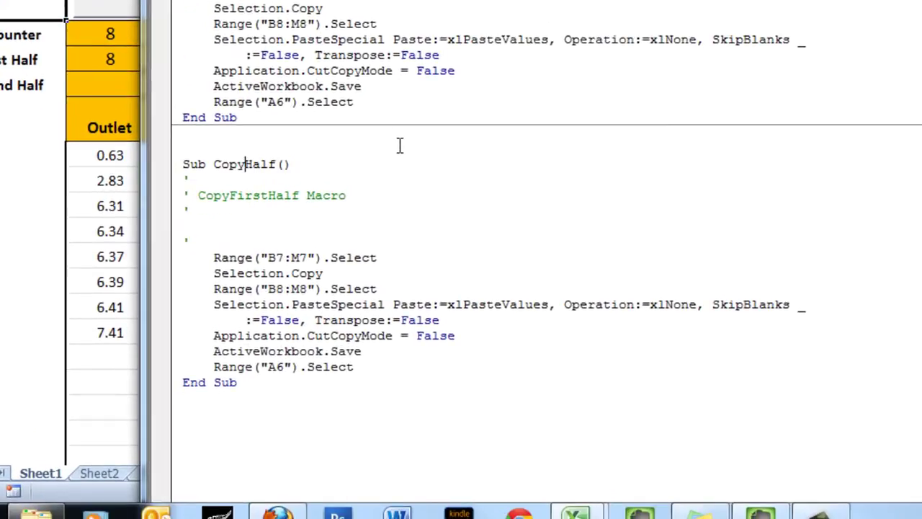
text(Second)
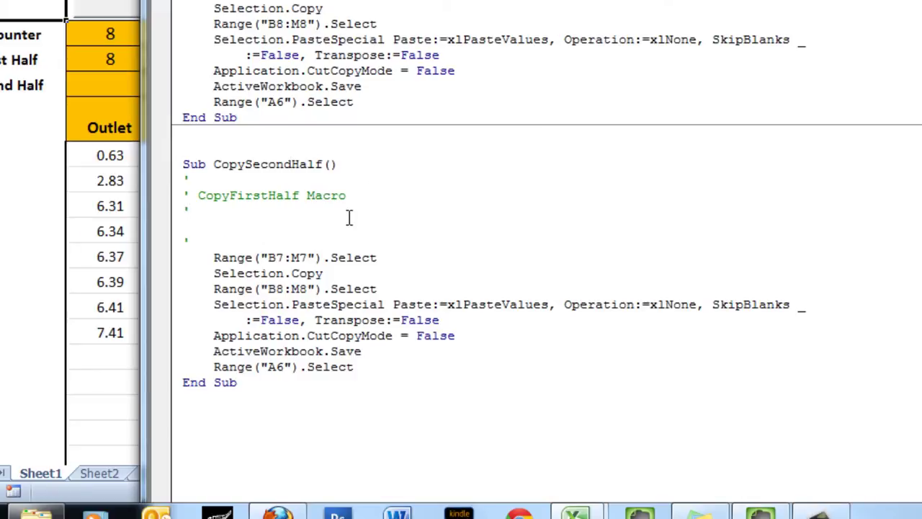
click(266, 195)
drag(268, 196, 229, 196)
text(Se)
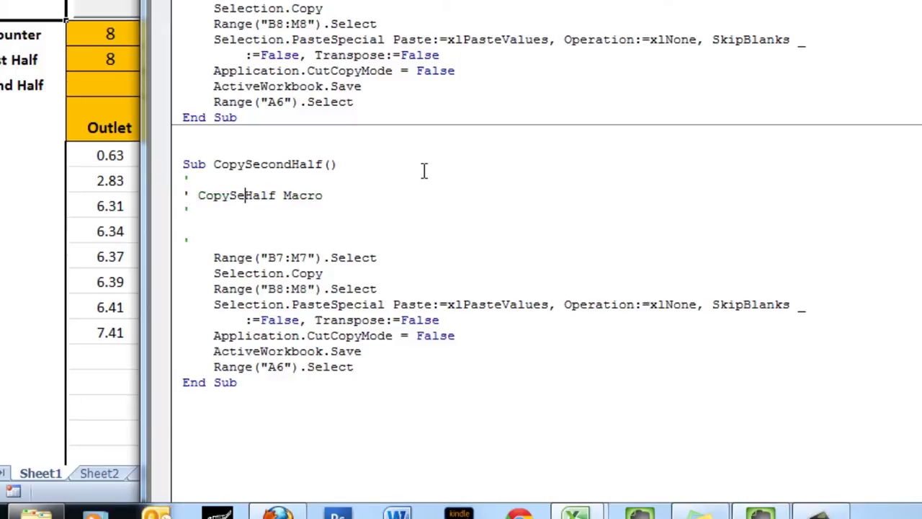
text(cond)
click(285, 237)
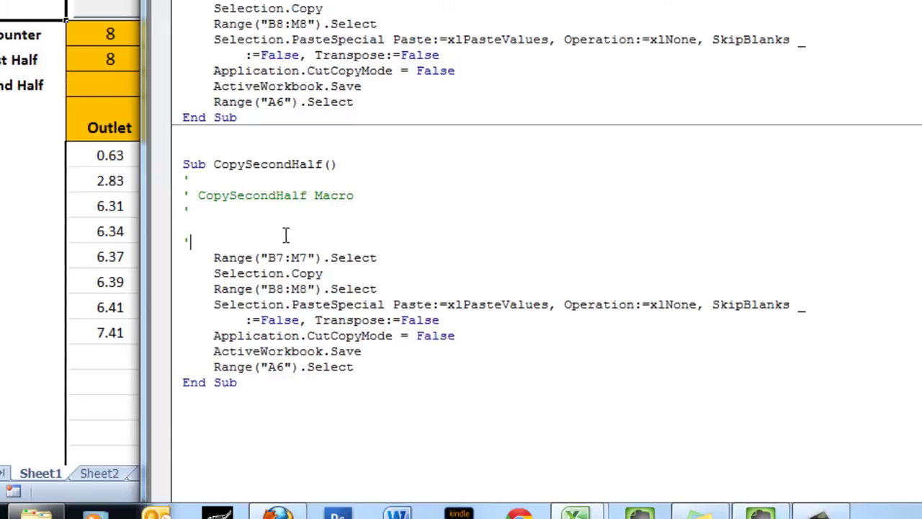
Step: Change the duplicate's paste range to B9:M9 and close the editor
key(super+Right)
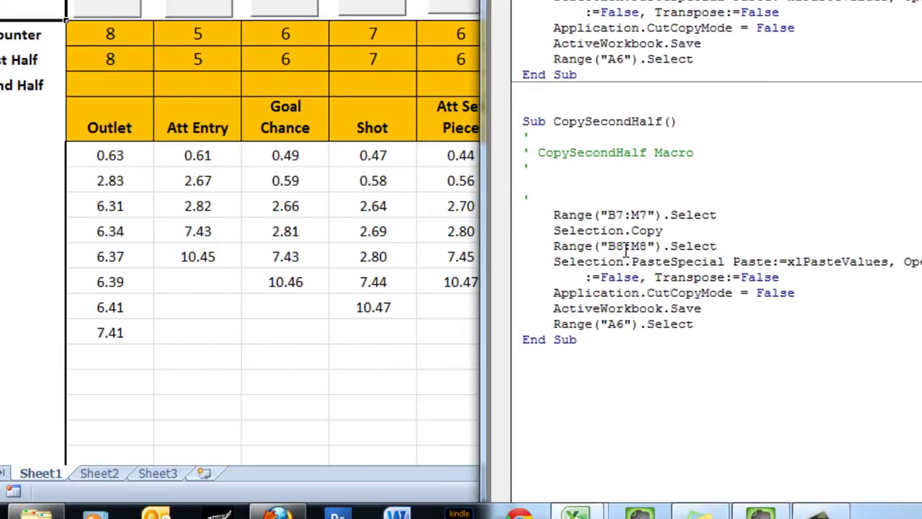
drag(624, 248, 618, 248)
text(9)
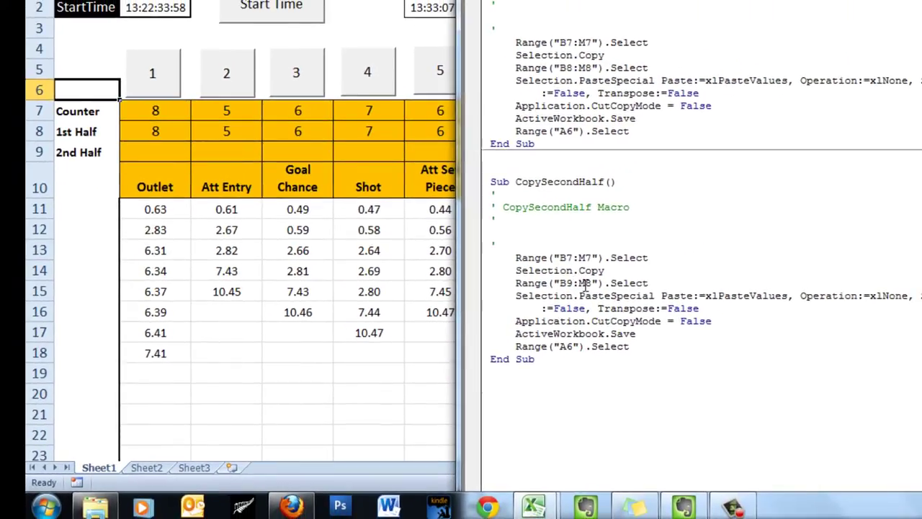
drag(596, 283, 589, 283)
text(9)
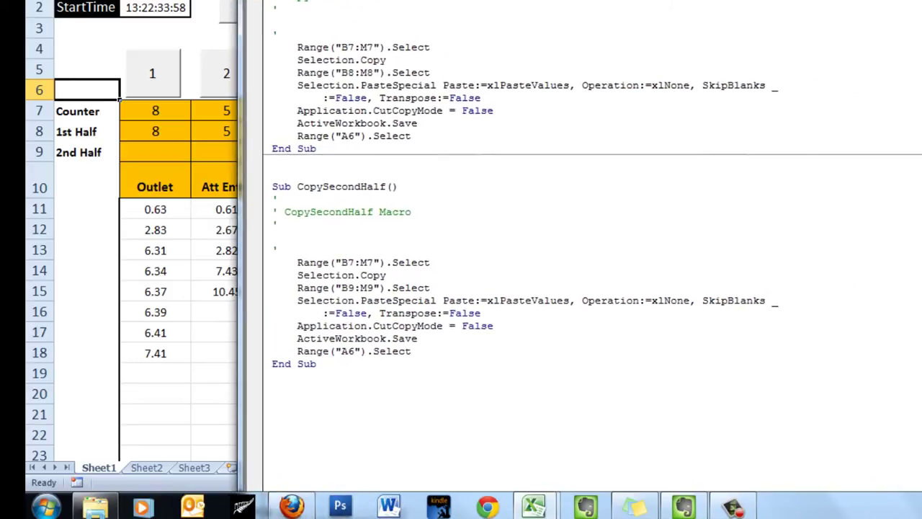
key(alt+F11)
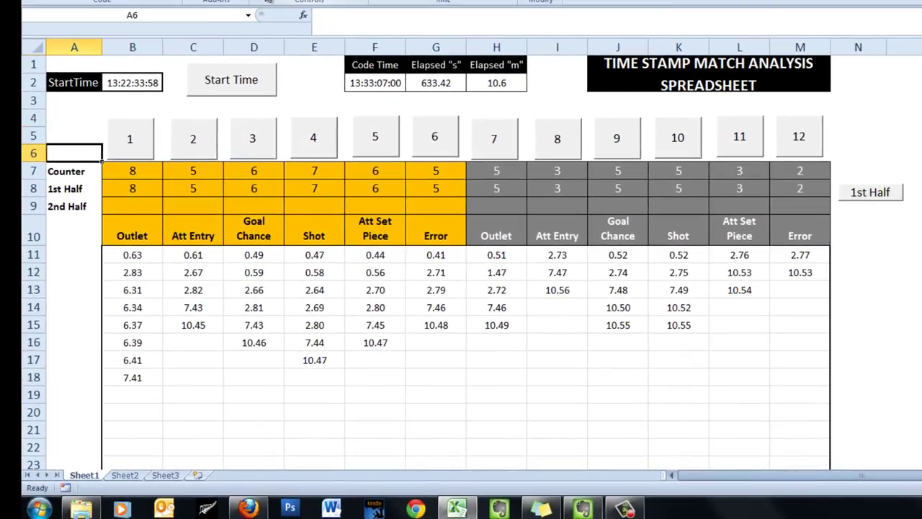
click(267, 2)
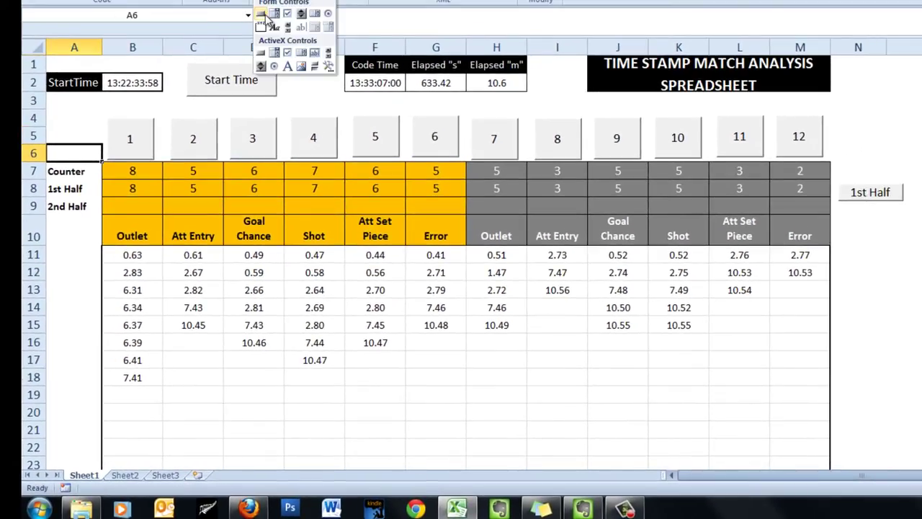
Step: Draw a form button below the 1st Half button and assign CopySecondHalf to it
click(263, 9)
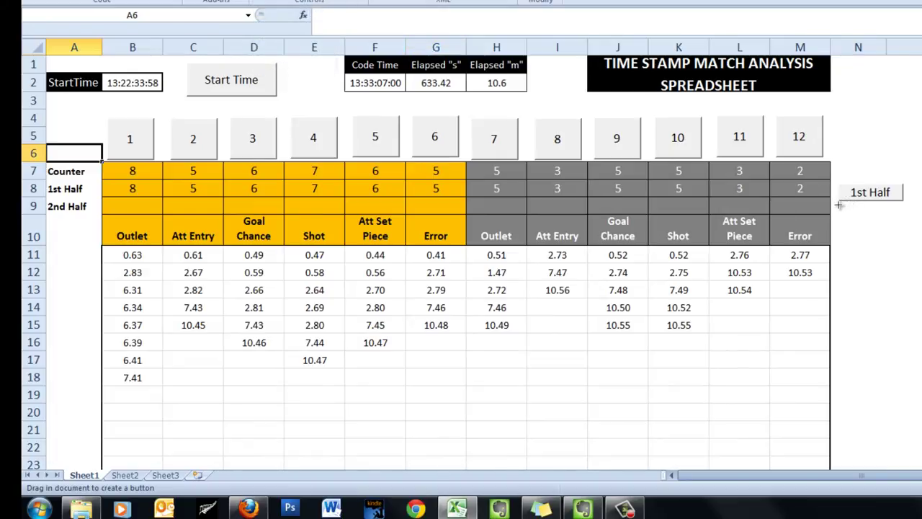
drag(840, 205, 905, 218)
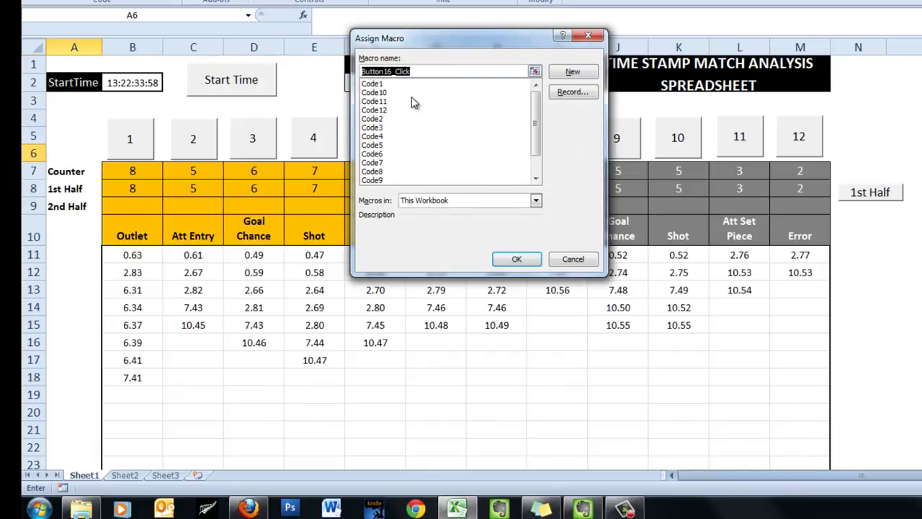
scroll(533, 115, down, 1)
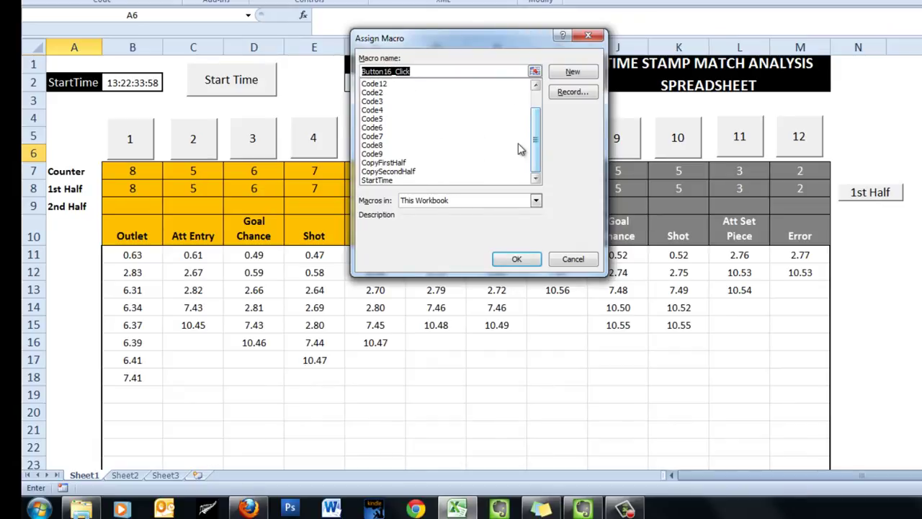
click(404, 171)
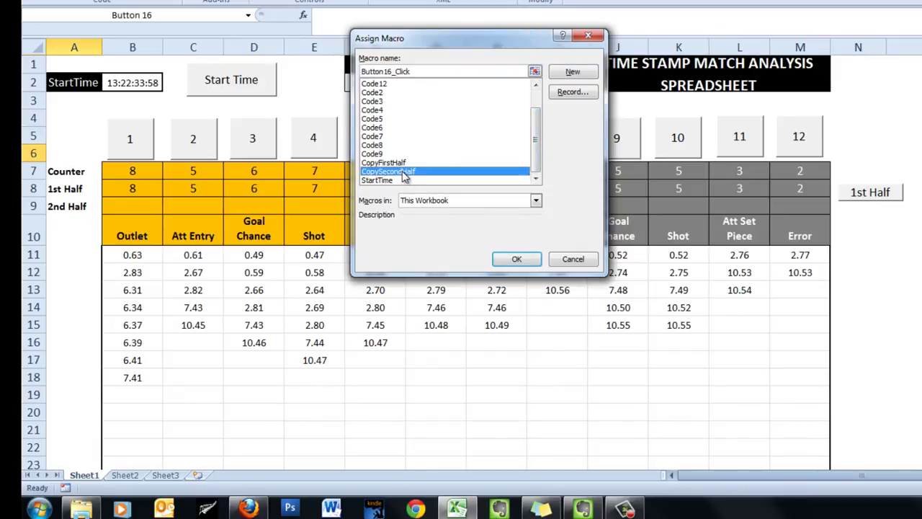
click(517, 259)
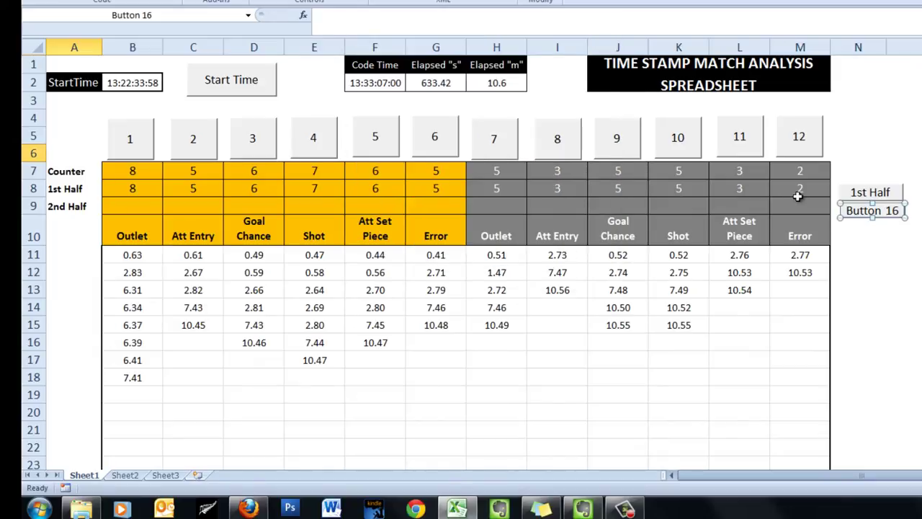
Step: Caption the new button '2nd Half'
right_click(870, 215)
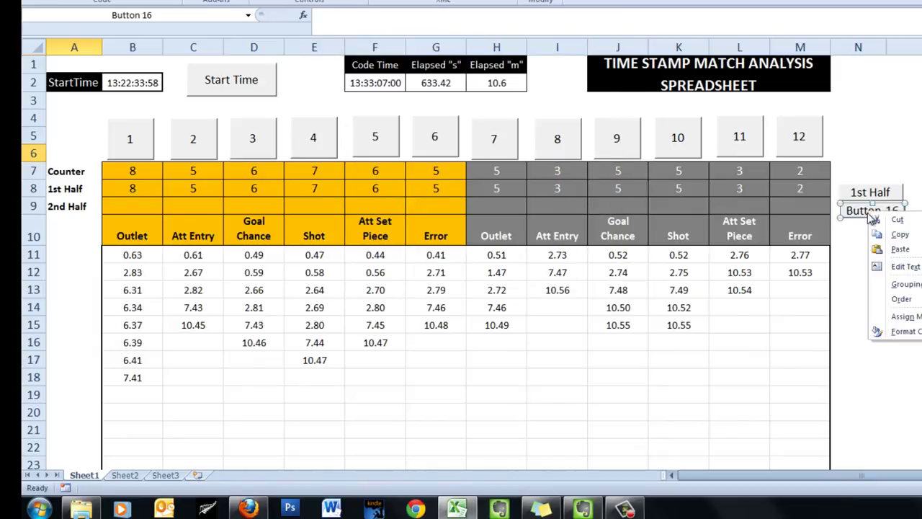
click(897, 266)
key(Delete)
key(Delete)
key(Delete)
key(Delete)
key(Delete)
key(Delete)
key(Delete)
key(Delete)
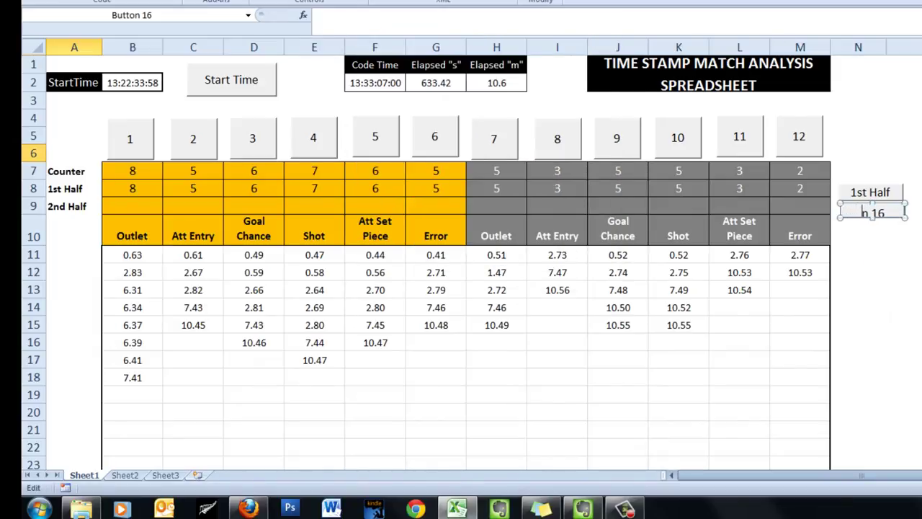
text(2nd Half)
click(886, 258)
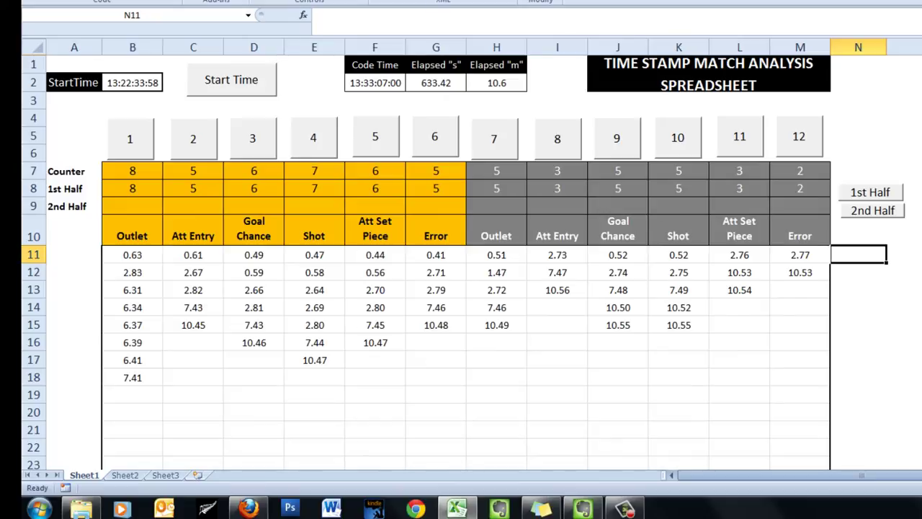
Step: Log grey and gold events down to a Goal Chance at 11.98, copying counts into both half rows
click(872, 213)
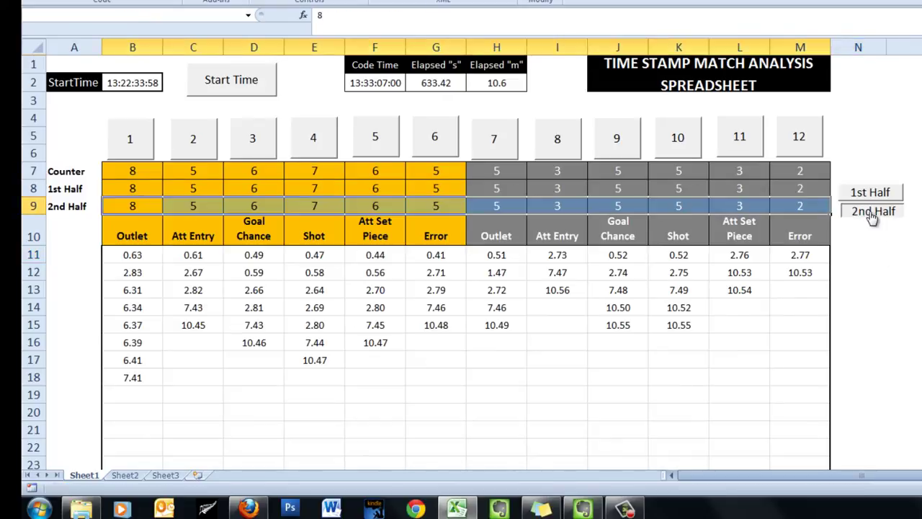
click(739, 137)
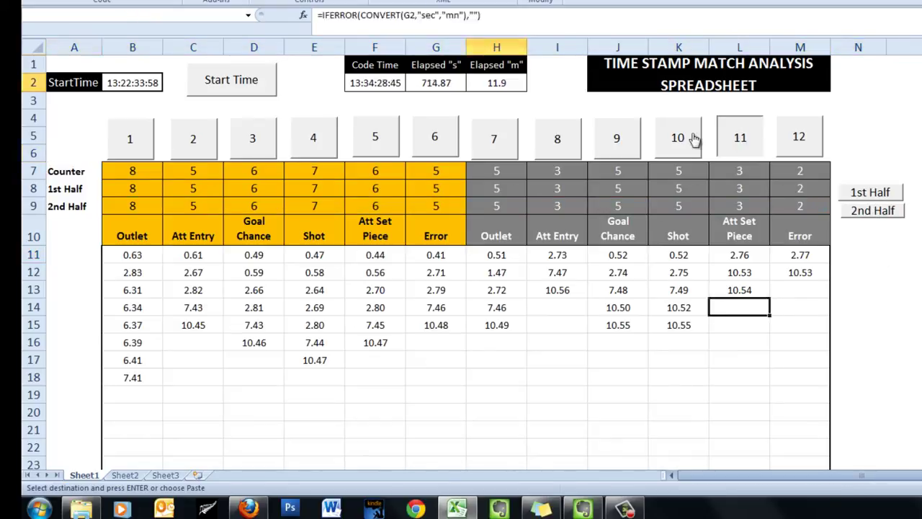
click(680, 139)
click(554, 142)
click(476, 139)
click(438, 146)
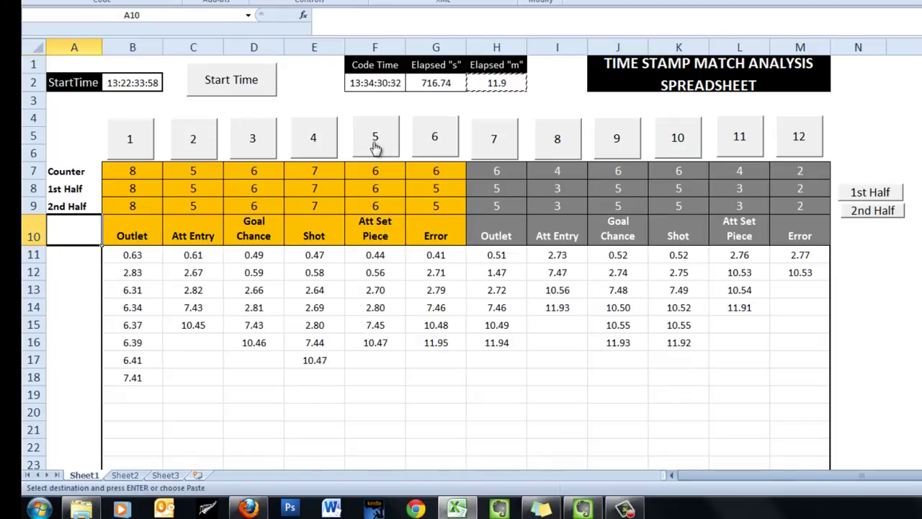
click(376, 147)
click(330, 148)
click(252, 142)
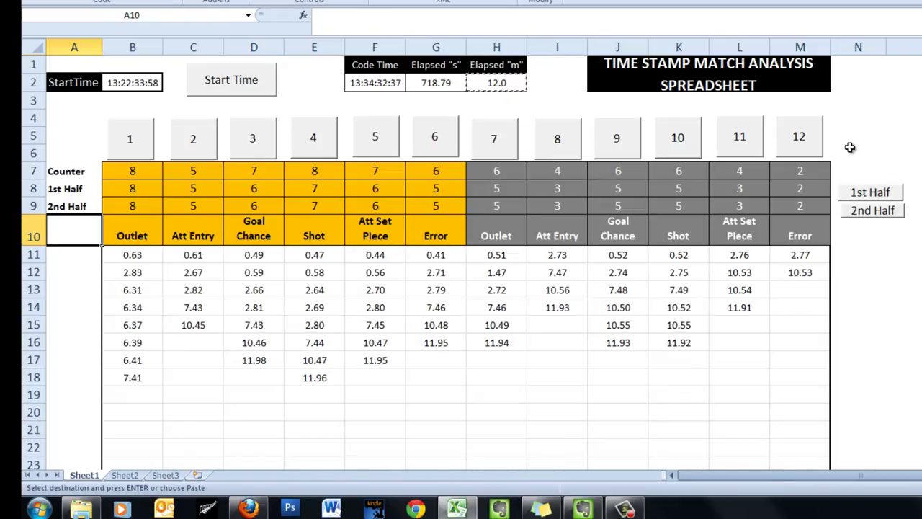
click(863, 189)
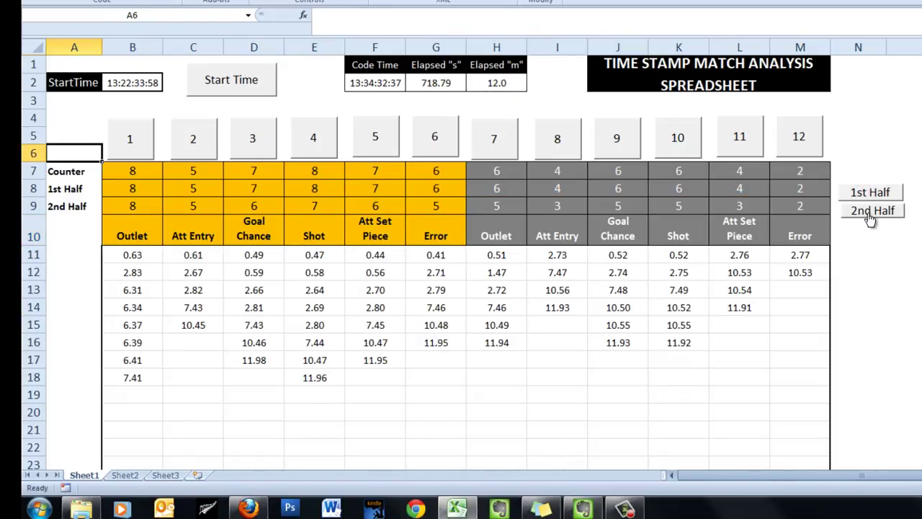
click(871, 213)
Step: Log Error and Att Set Piece events at 12.05 and update the 2nd Half row
click(799, 144)
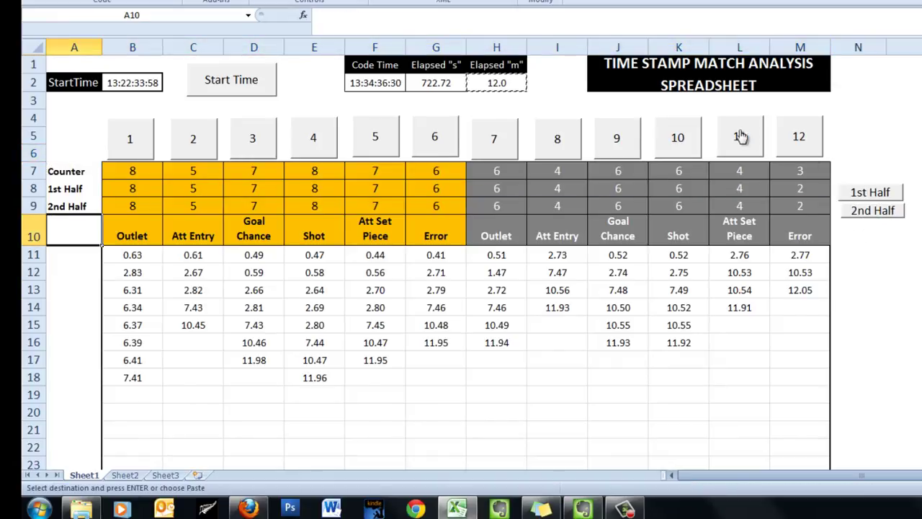
click(740, 136)
click(868, 210)
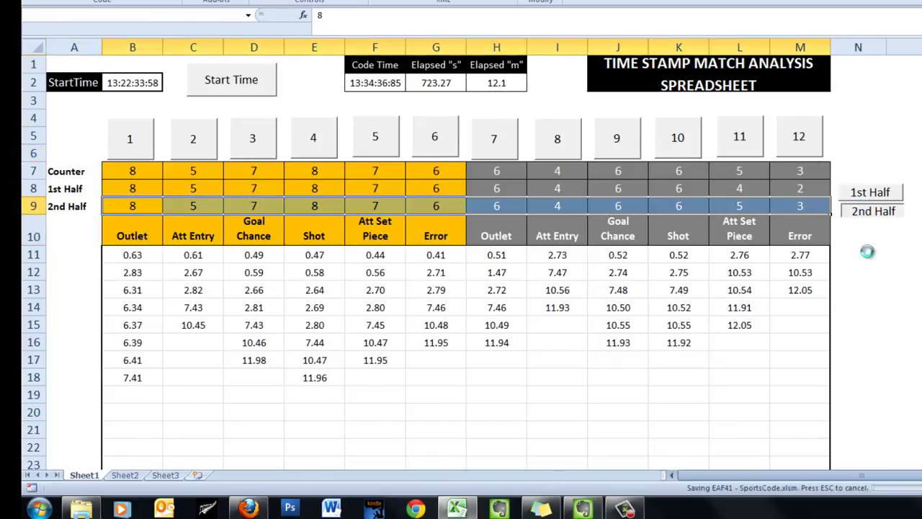
click(875, 323)
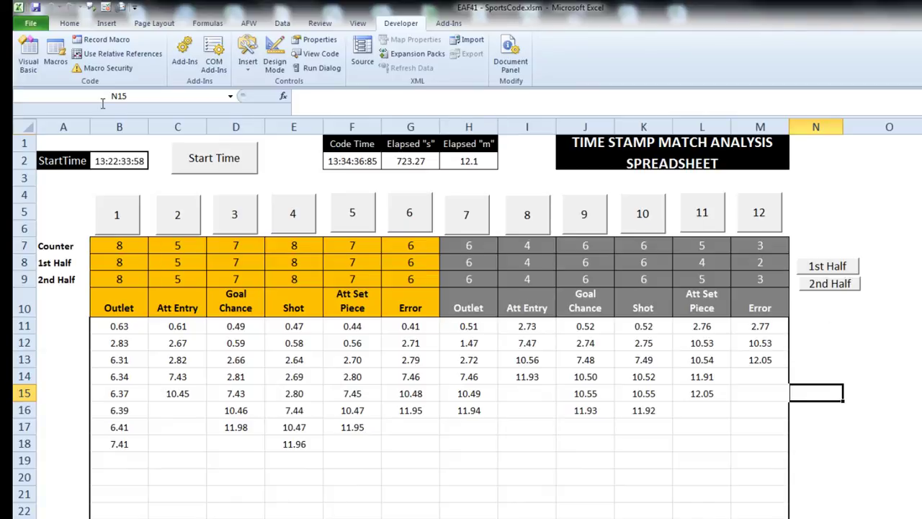
Step: Start recording a new macro named ClearAll, fixing the invalid name first
click(102, 40)
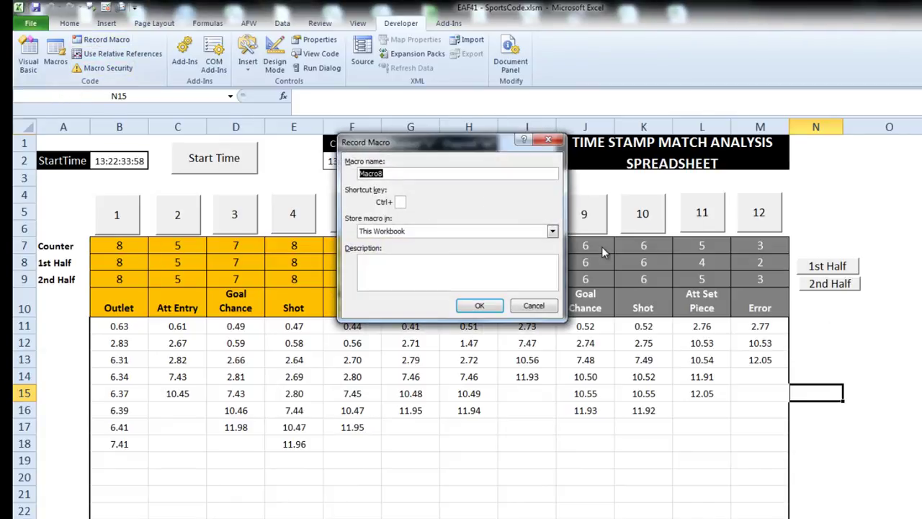
text(Clear All)
key(Return)
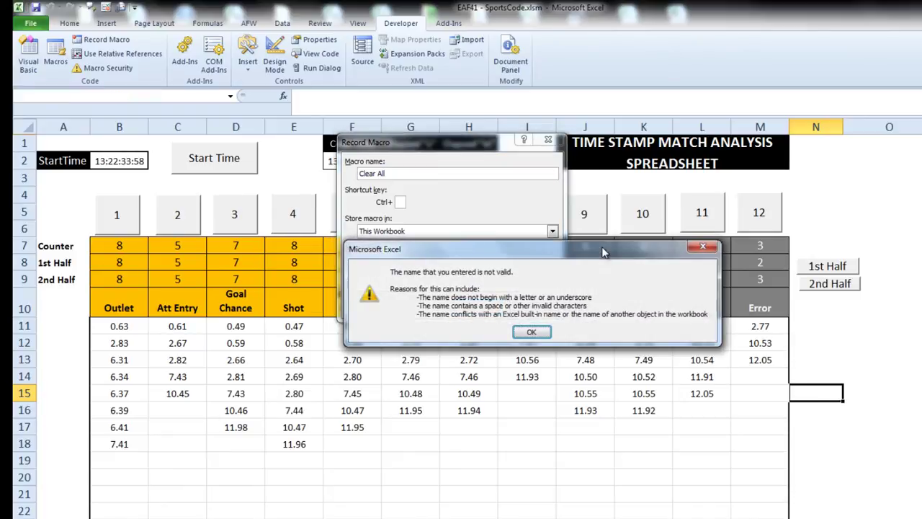
click(531, 333)
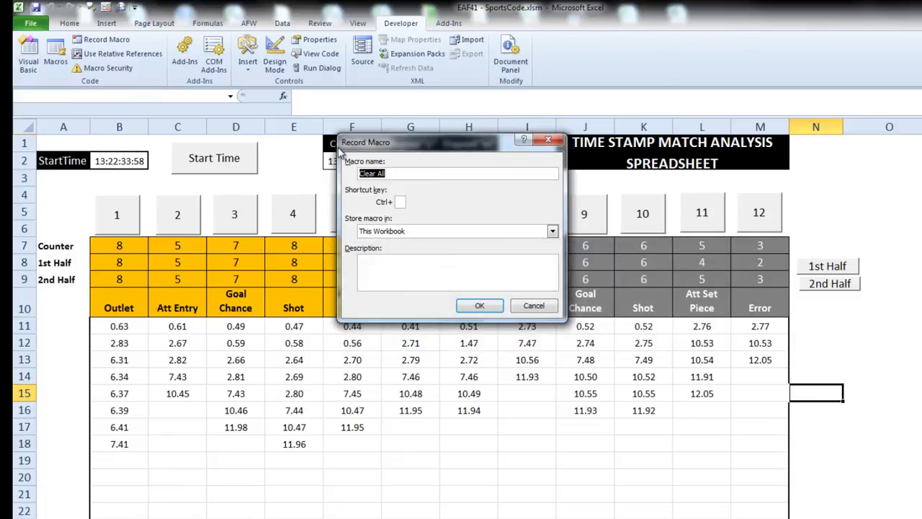
click(387, 175)
click(479, 305)
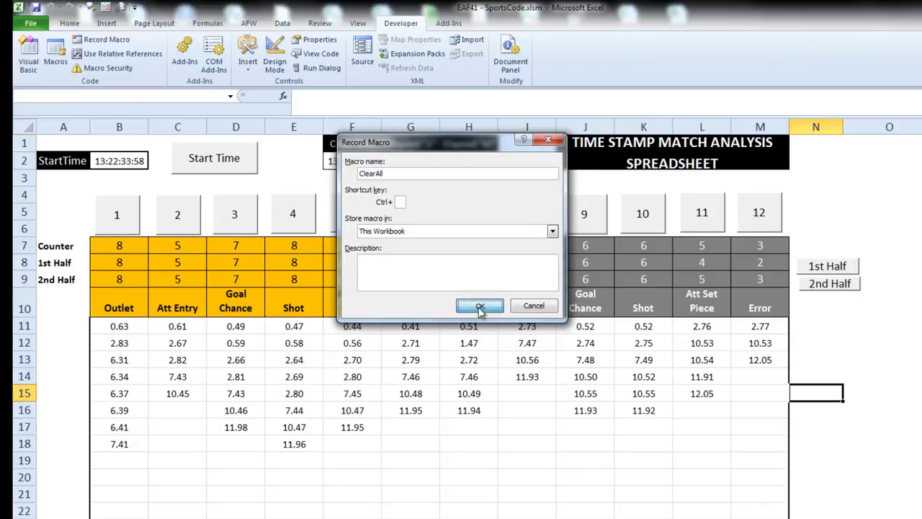
Step: Clear start time B2 and timestamp grid B11:M22, select A6, then stop recording
click(112, 155)
key(Delete)
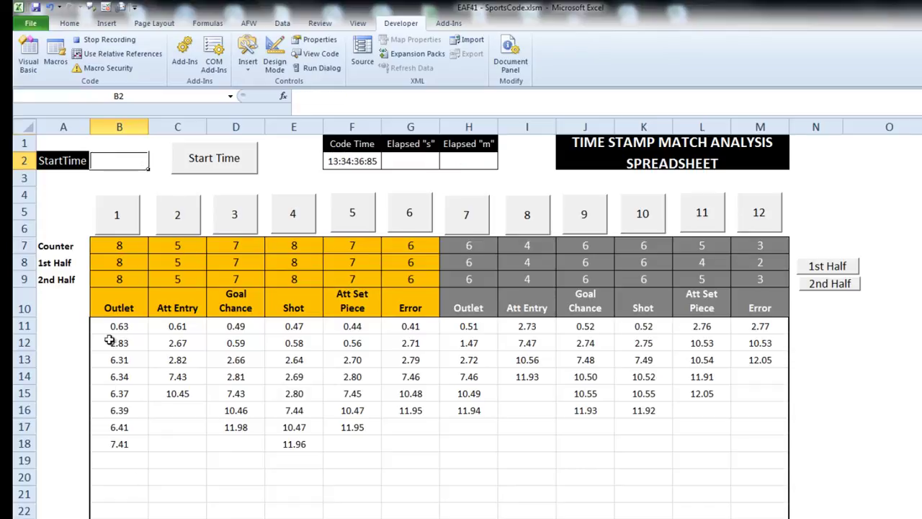
drag(110, 328, 790, 508)
drag(738, 491, 737, 491)
scroll(737, 492, up, 20)
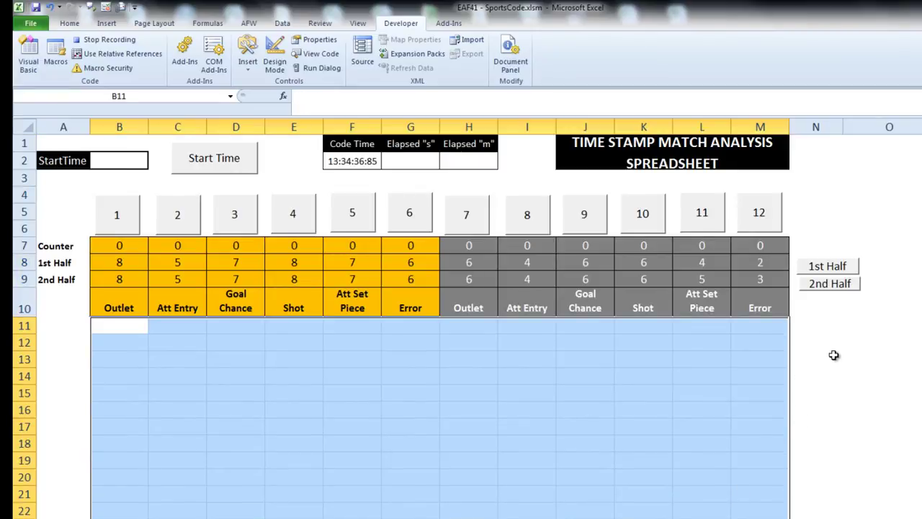
click(66, 228)
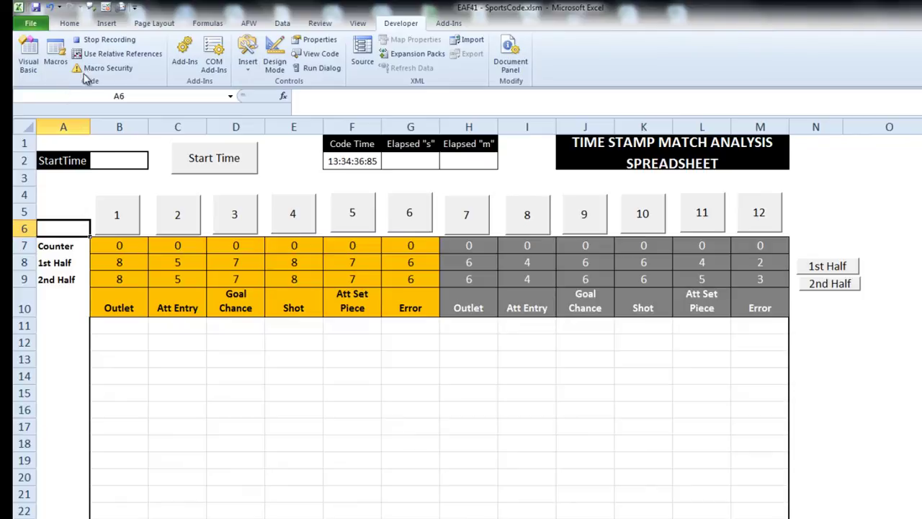
click(101, 39)
click(889, 327)
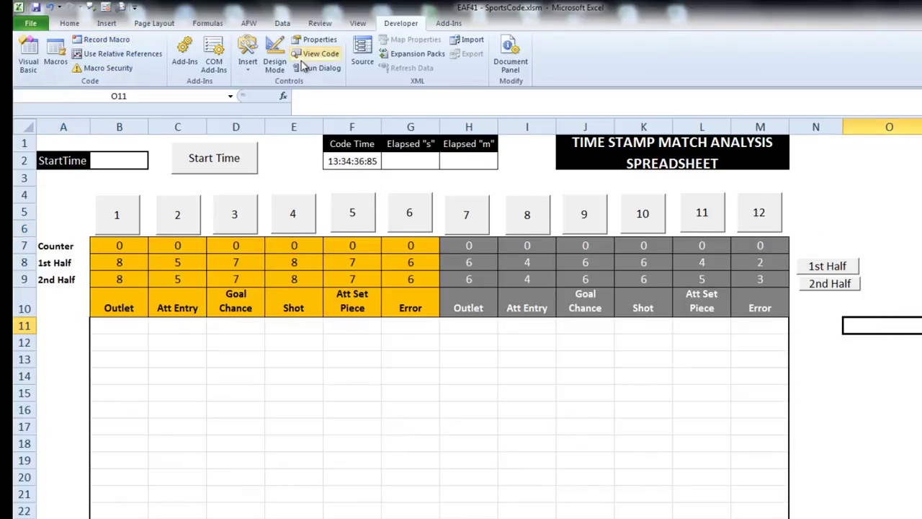
Step: Draw a form button beside the title and assign the ClearAll macro to it
click(248, 63)
click(241, 94)
drag(802, 178, 862, 228)
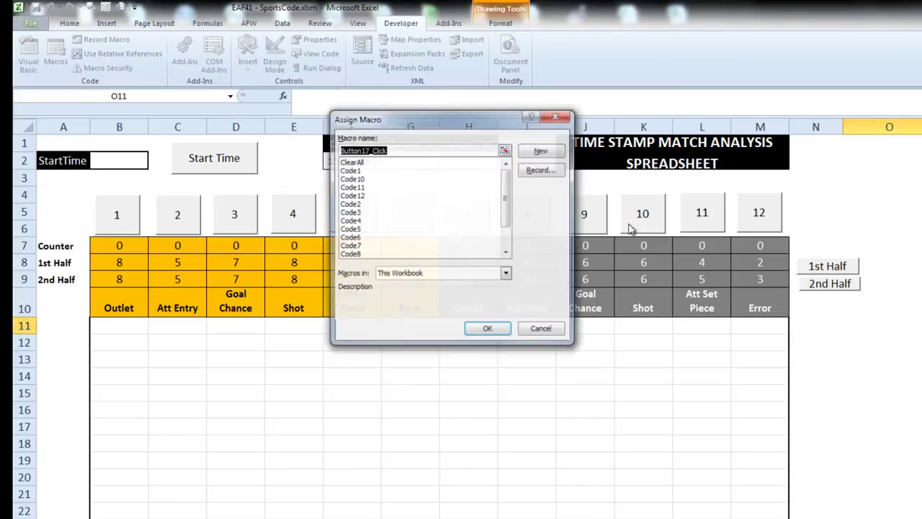
scroll(508, 200, down, 2)
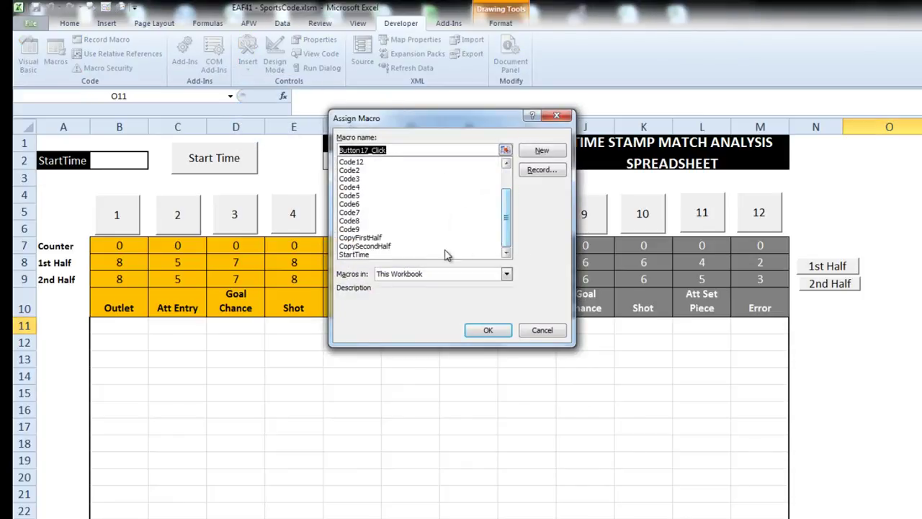
scroll(510, 176, up, 2)
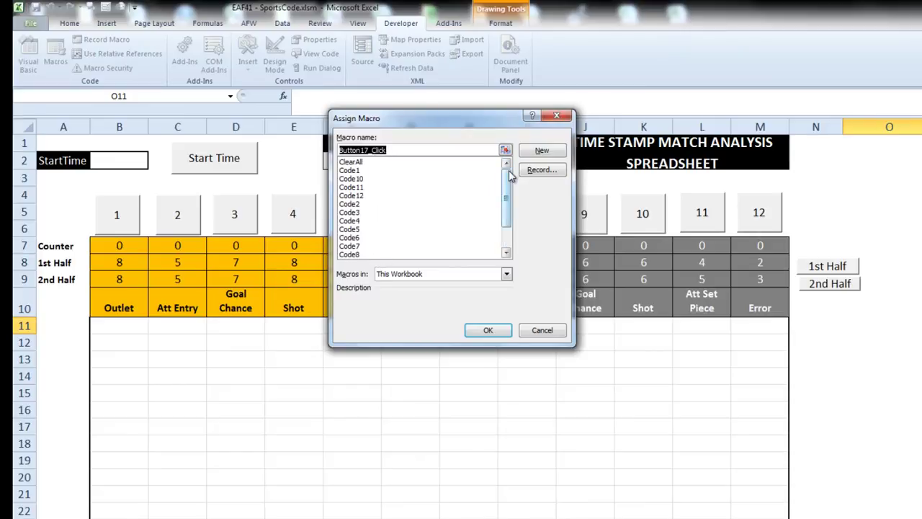
click(380, 171)
click(487, 330)
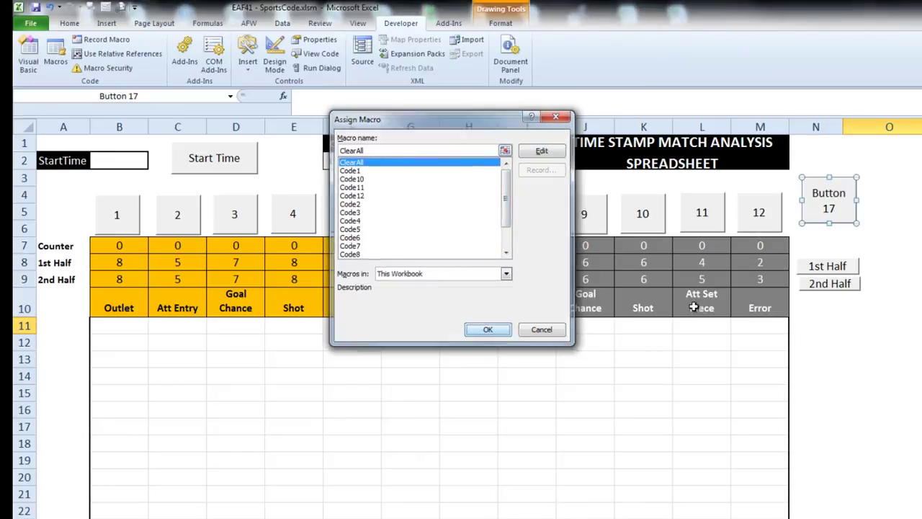
Step: Caption the new button 'Clear All'
right_click(839, 202)
click(856, 249)
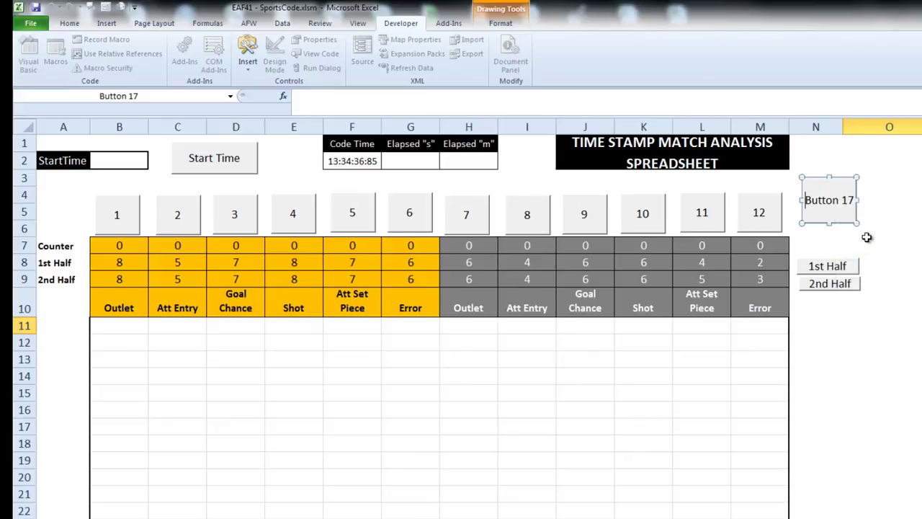
key(Delete)
key(Delete)
key(Delete)
key(Delete)
key(Delete)
key(Delete)
text(Clear All)
click(892, 239)
key(Up)
key(Up)
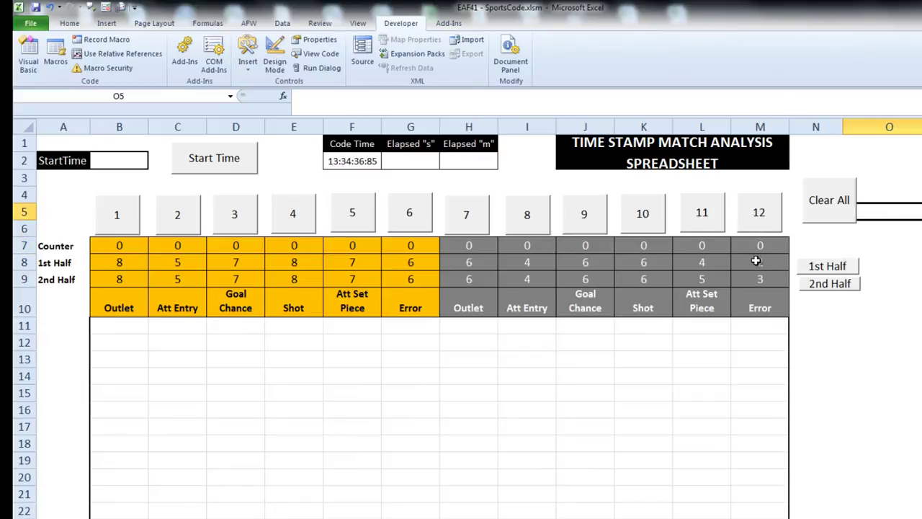
drag(770, 280, 118, 262)
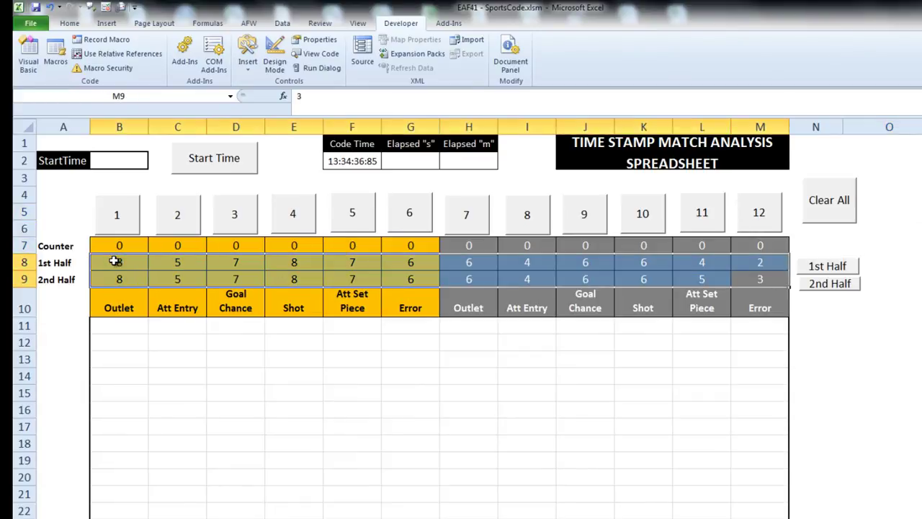
Step: Clear the half rows, reset with Clear All, and stamp a new start time 13:35:40:92
key(Delete)
click(805, 218)
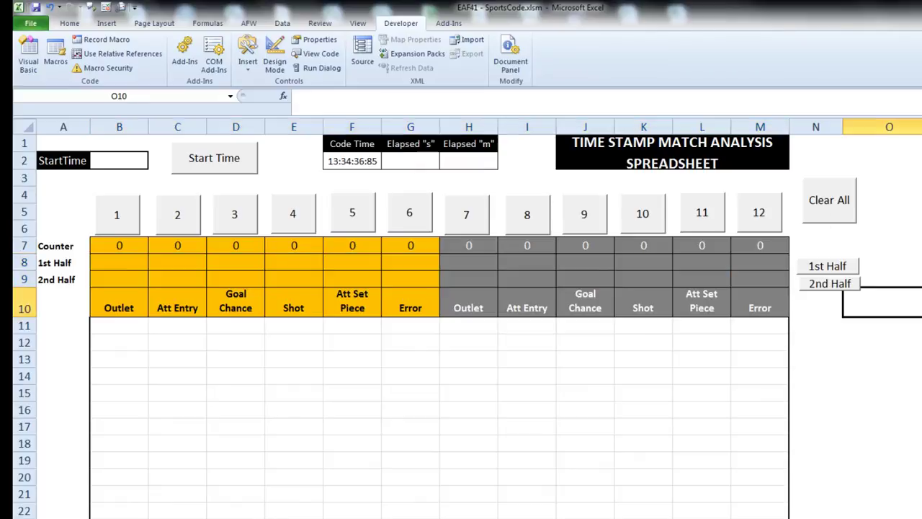
click(212, 167)
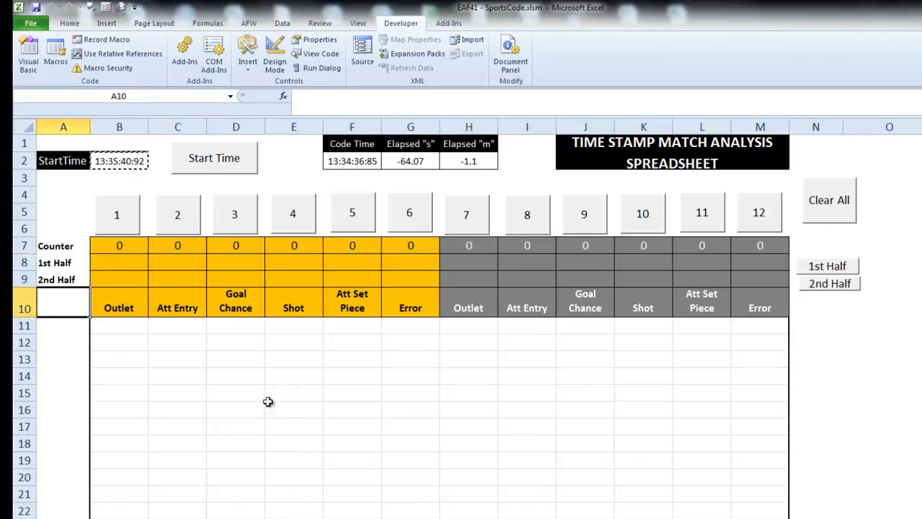
Step: Log one event on each of buttons 1–11, then copy counts into the 1st Half and 2nd Half rows
click(134, 226)
click(174, 218)
click(218, 223)
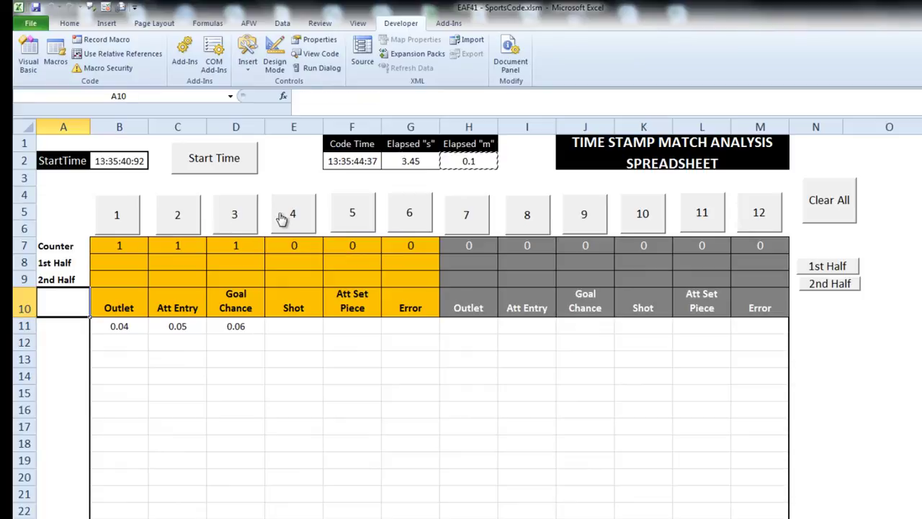
click(284, 218)
click(364, 217)
click(408, 213)
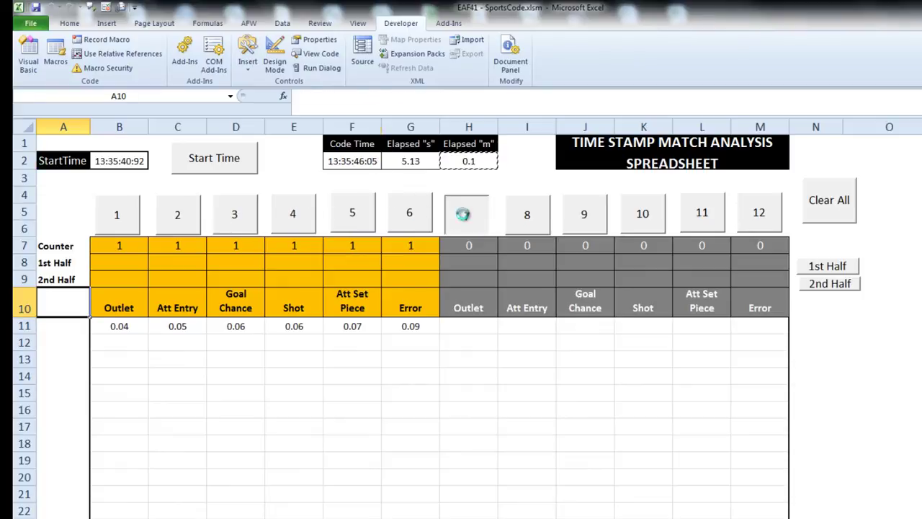
click(465, 214)
click(579, 215)
click(641, 213)
click(701, 212)
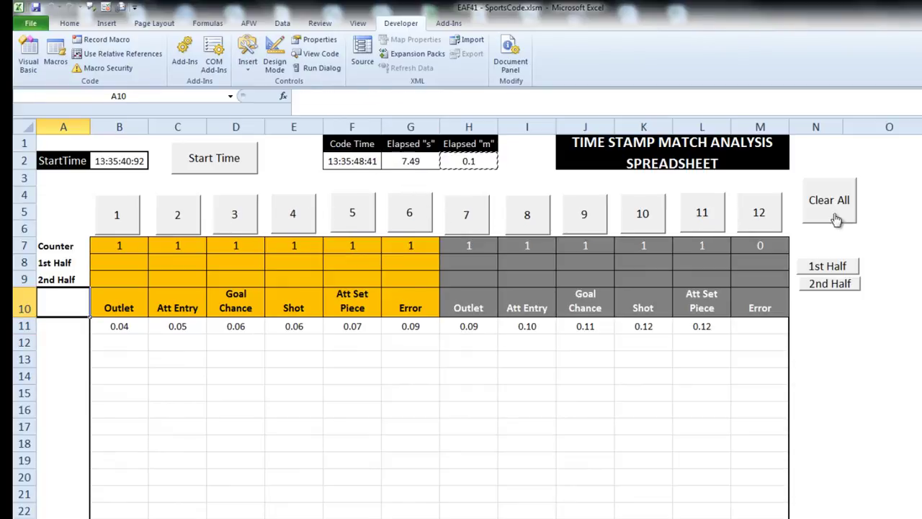
click(919, 281)
click(839, 266)
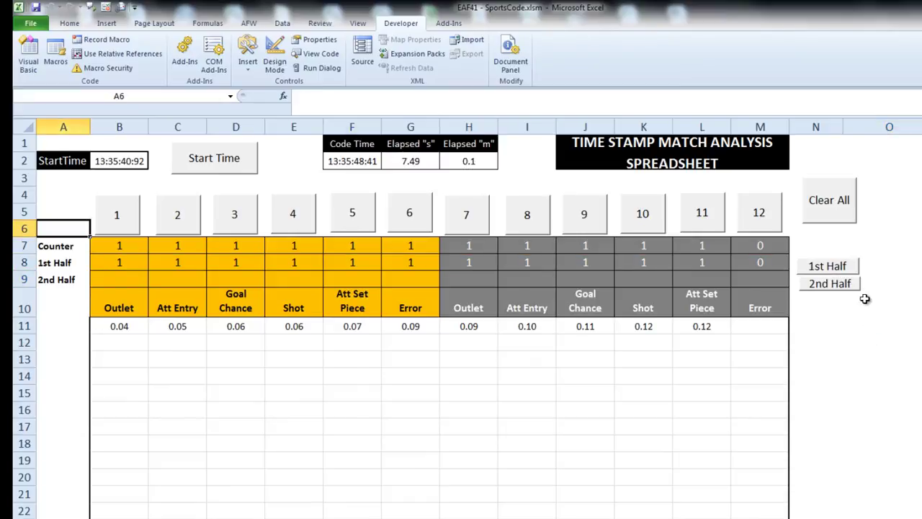
click(849, 290)
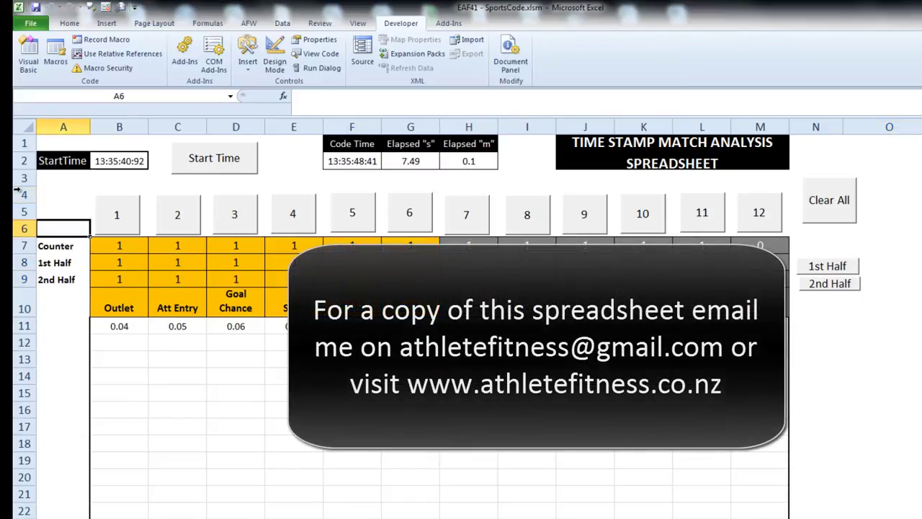